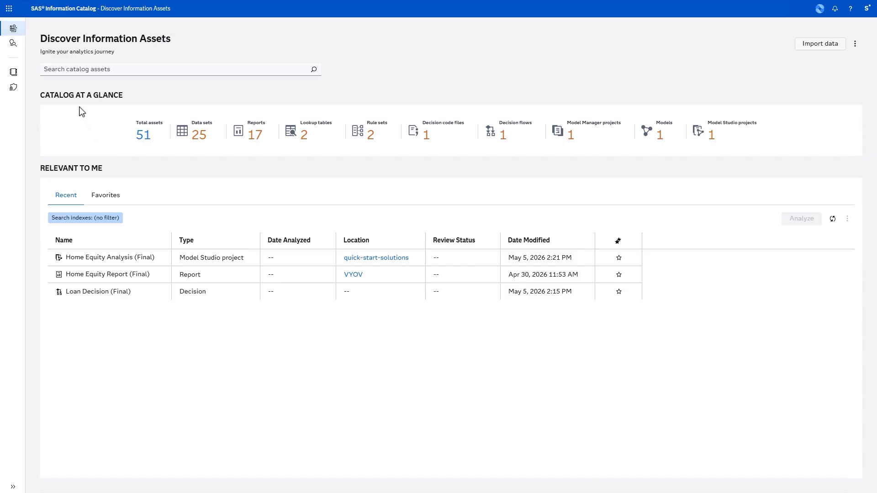
Step: Go to Discover Information Assets and expand the side navigation so its page names are shown
{"action": "left_click", "coordinate": [9, 9]}
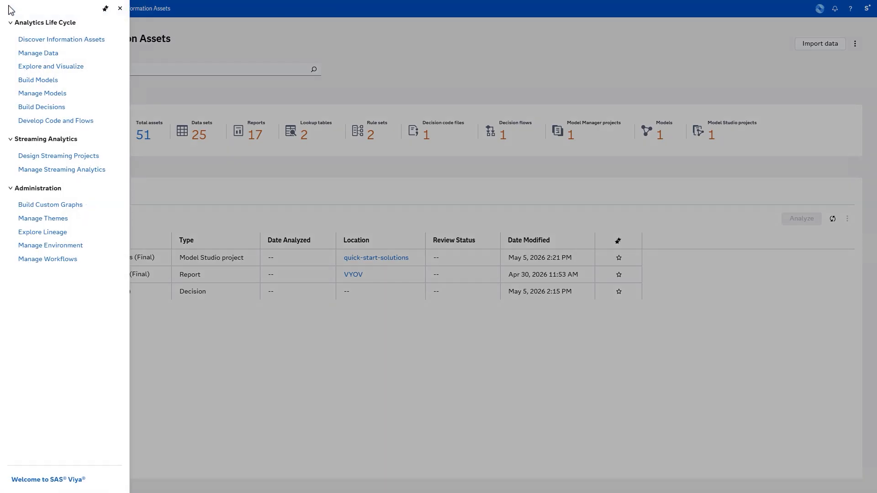
{"action": "left_click", "coordinate": [106, 41]}
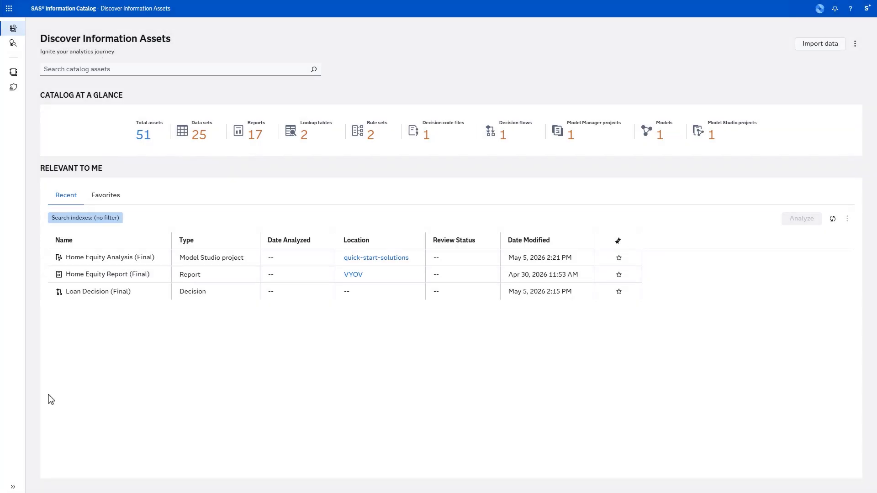
{"action": "left_click", "coordinate": [12, 486]}
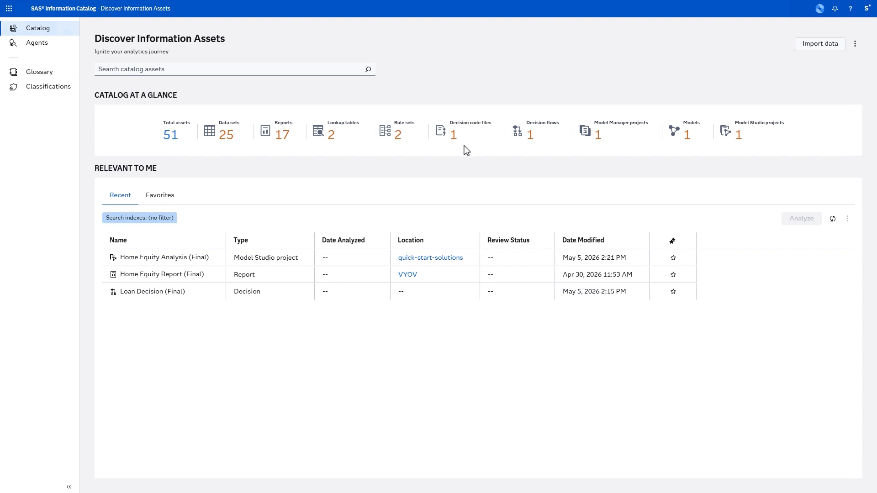
Step: Ask SAS Viya Copilot "How do I create an agent?" and read its instructions from the beginning
{"action": "left_click", "coordinate": [820, 9]}
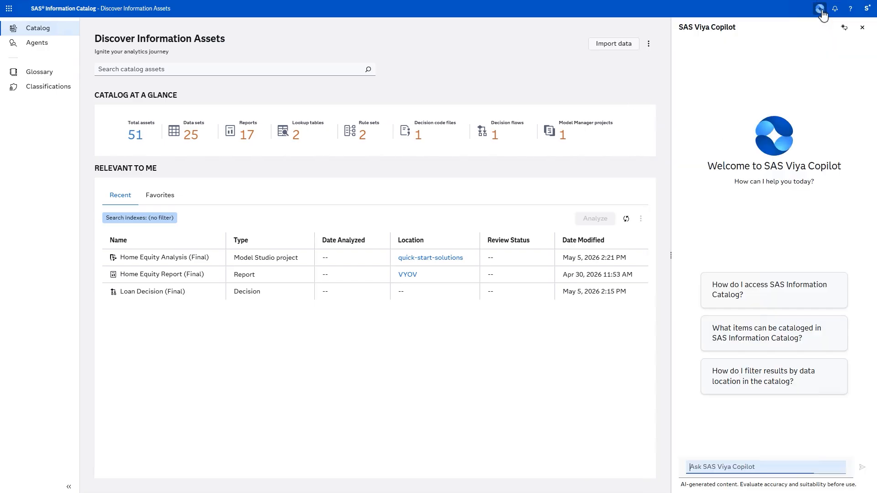
{"action": "type", "text": "How do"}
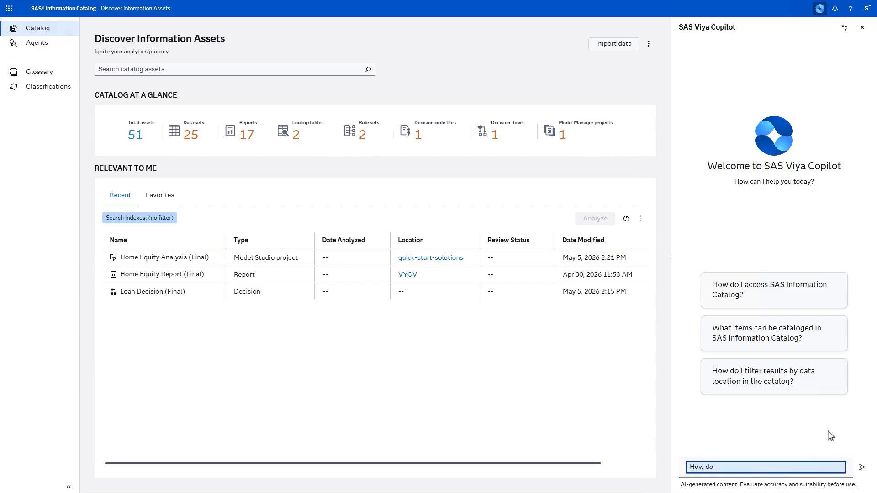
{"action": "type", "text": " I create an agent?"}
{"action": "key", "text": "Return"}
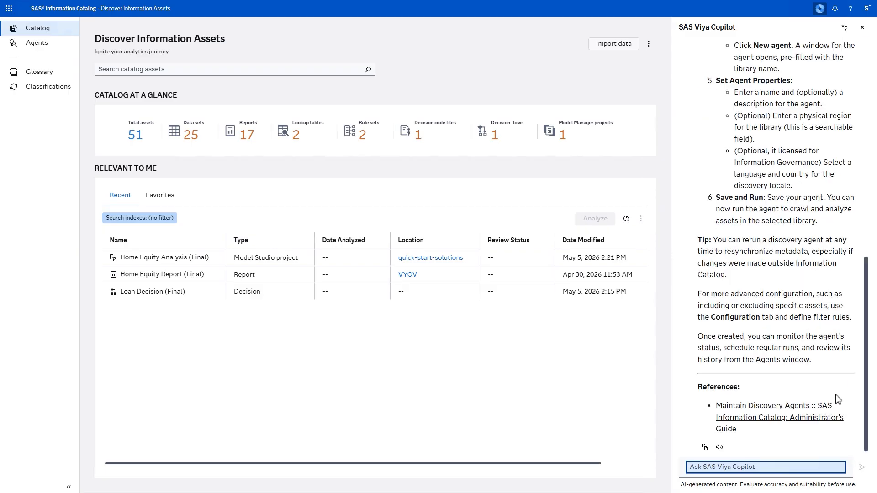
{"action": "scroll", "coordinate": [838, 398], "scroll_direction": "up", "scroll_amount": 8}
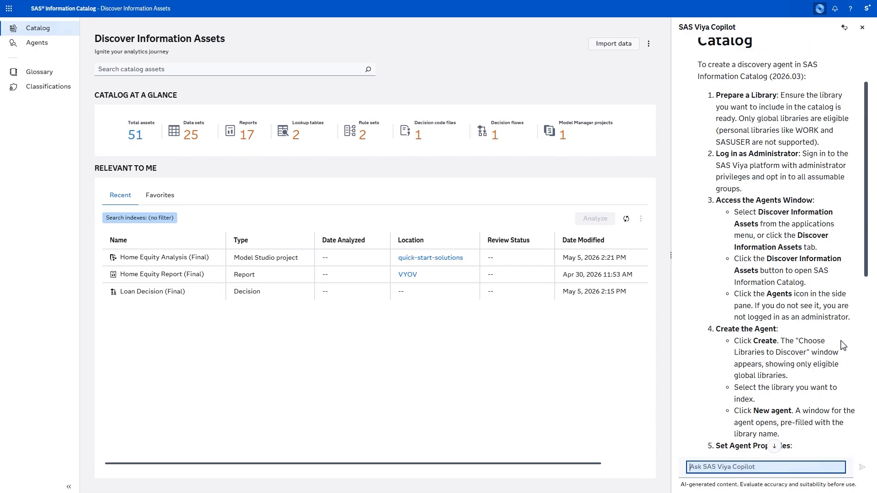
{"action": "scroll", "coordinate": [843, 346], "scroll_direction": "up", "scroll_amount": 2}
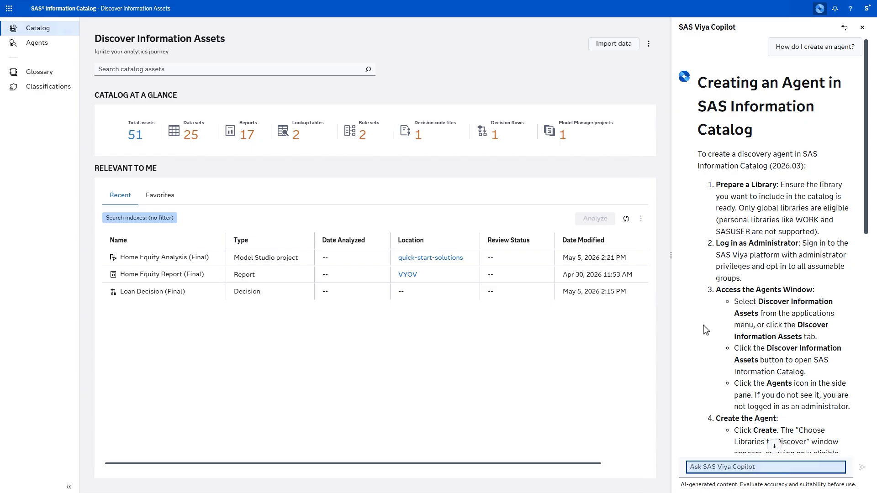
{"action": "scroll", "coordinate": [706, 330], "scroll_direction": "down", "scroll_amount": 1}
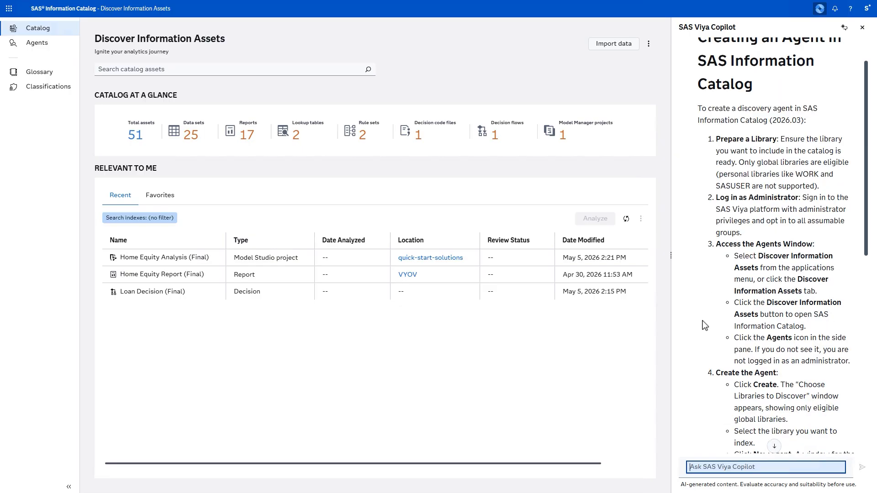
Step: Create a new discovery agent for the Samples library on the Agents page
{"action": "left_click", "coordinate": [43, 47]}
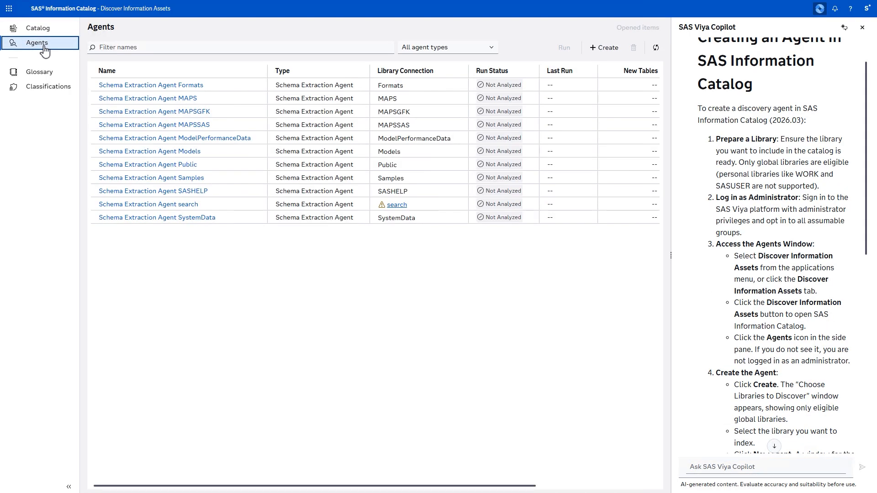
{"action": "left_click", "coordinate": [603, 48]}
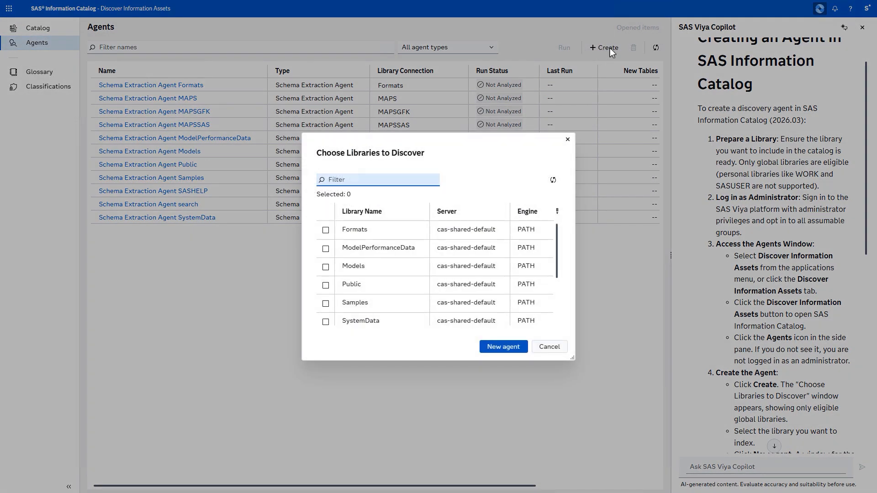
{"action": "left_click", "coordinate": [326, 303]}
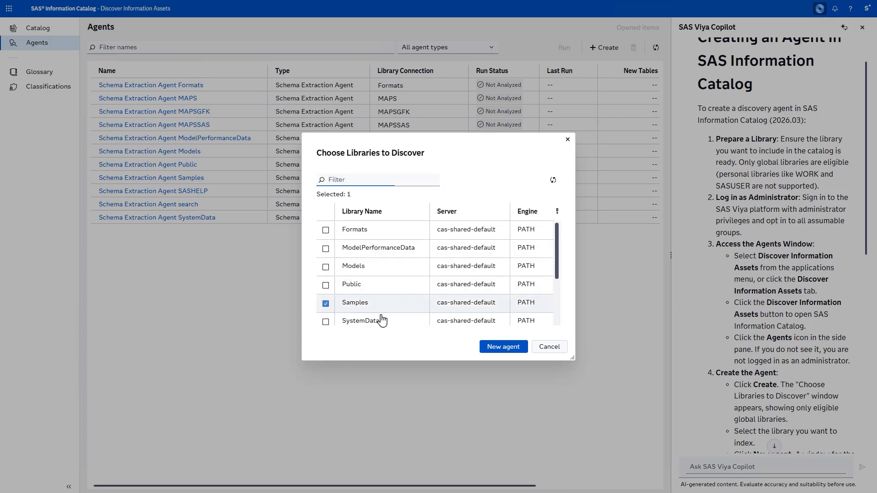
{"action": "left_click", "coordinate": [503, 347]}
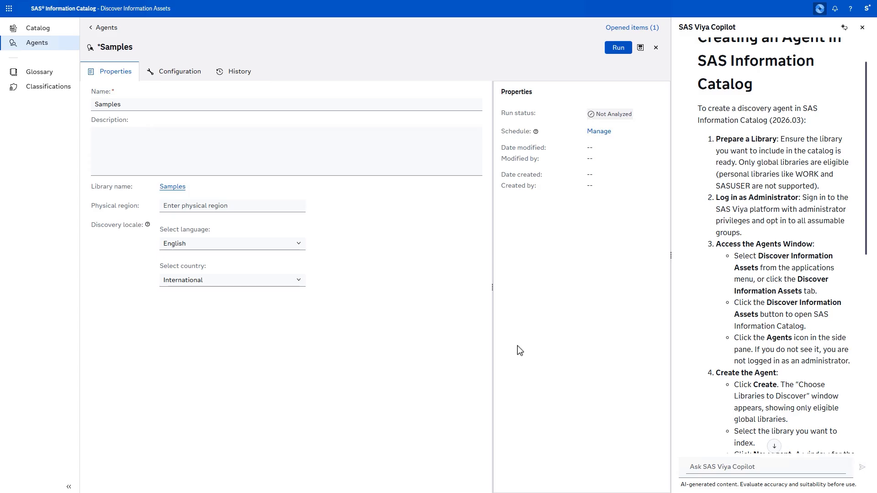
Step: Turn on Analyze unloaded tables in the Samples agent's analysis options
{"action": "scroll", "coordinate": [718, 372], "scroll_direction": "down", "scroll_amount": 5}
{"action": "scroll", "coordinate": [718, 372], "scroll_direction": "down", "scroll_amount": 4}
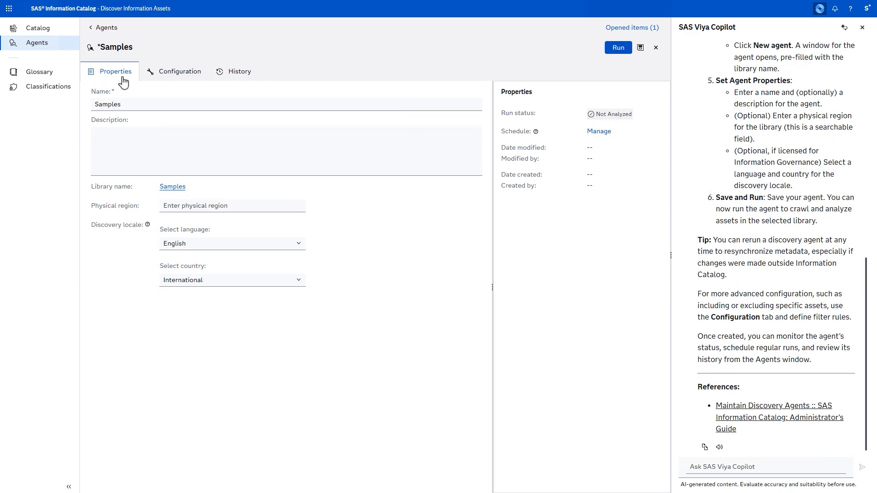
{"action": "left_click", "coordinate": [181, 76]}
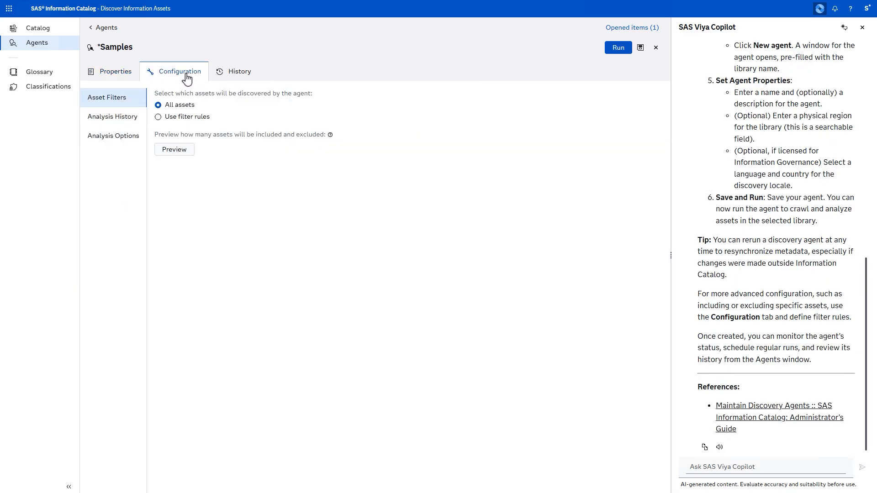
{"action": "left_click", "coordinate": [120, 141]}
{"action": "left_click", "coordinate": [159, 126]}
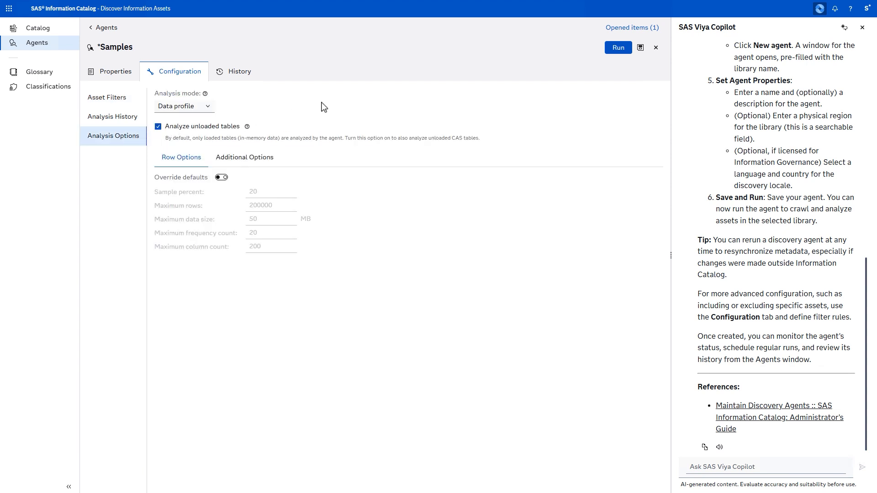
Step: Save and run the Samples agent, check its run status in its properties, and close SAS Viya Copilot
{"action": "left_click", "coordinate": [641, 48]}
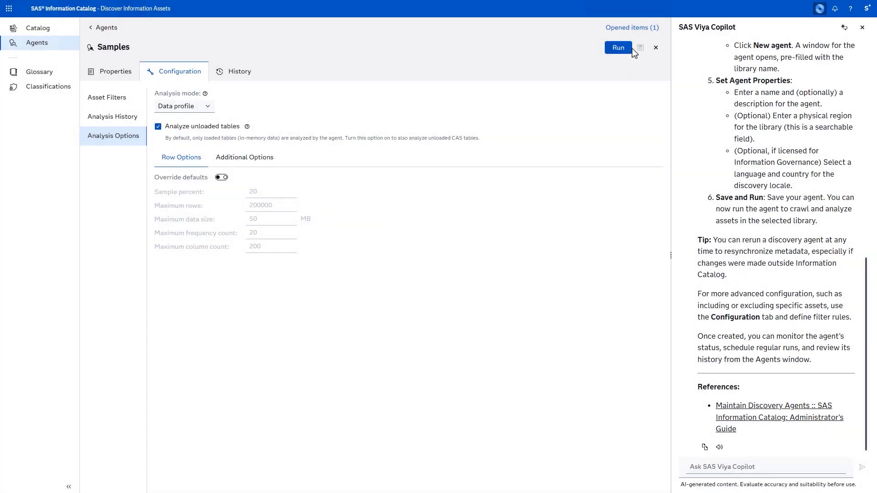
{"action": "left_click", "coordinate": [622, 49]}
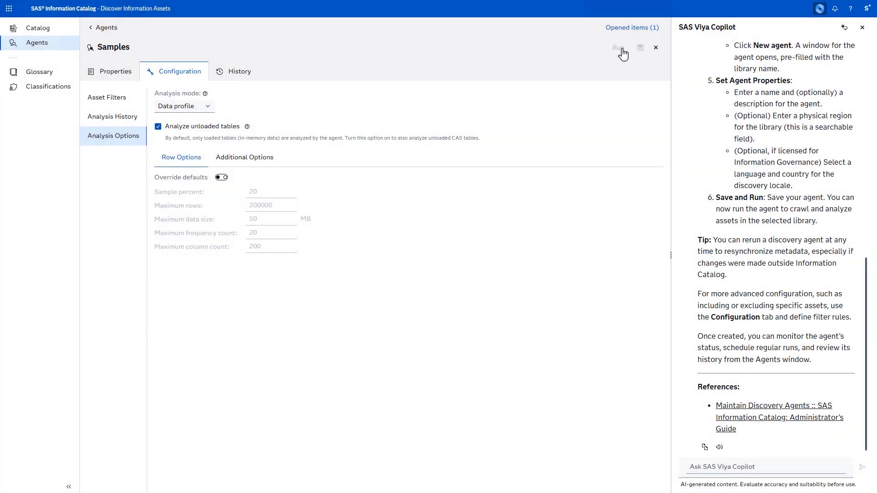
{"action": "left_click", "coordinate": [120, 76]}
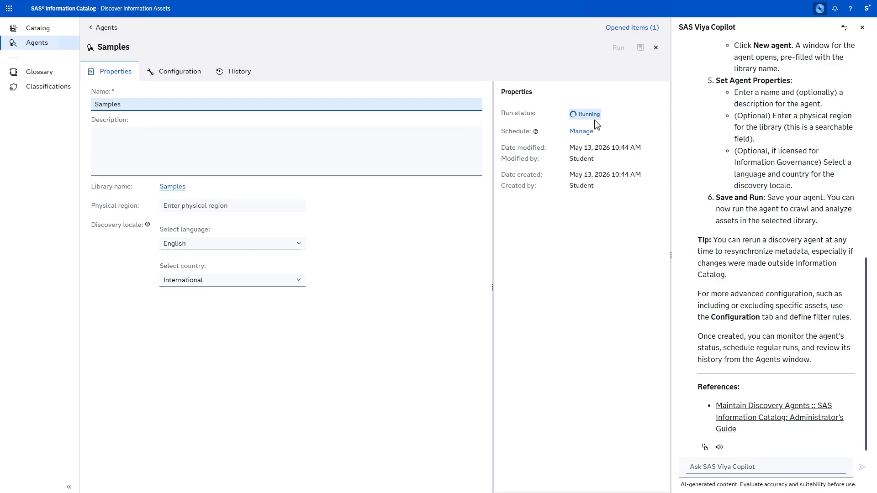
{"action": "left_click", "coordinate": [862, 28]}
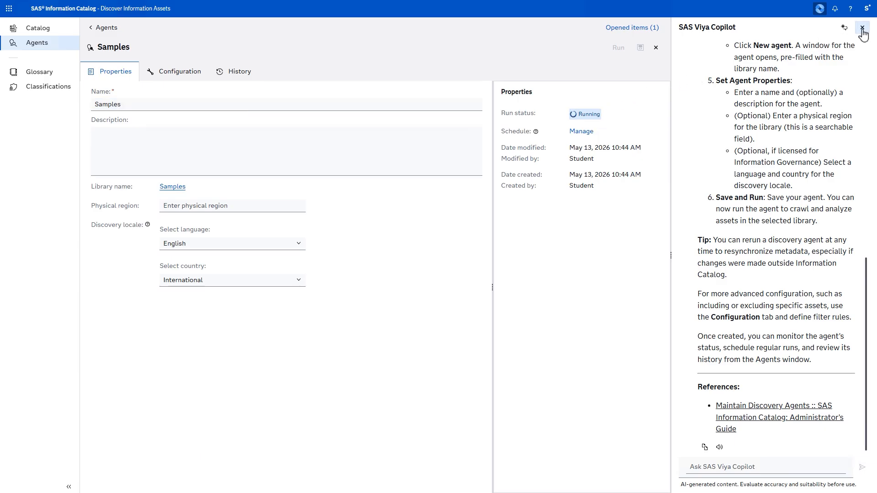
{"action": "left_click", "coordinate": [862, 29]}
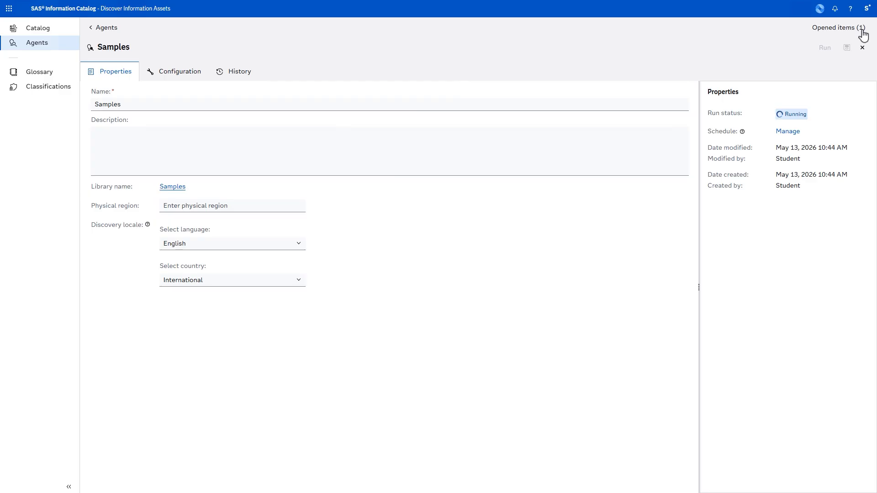
Step: Create a glossary term named "Debt to Income Ratio" with the default term type and no parent
{"action": "left_click", "coordinate": [47, 74]}
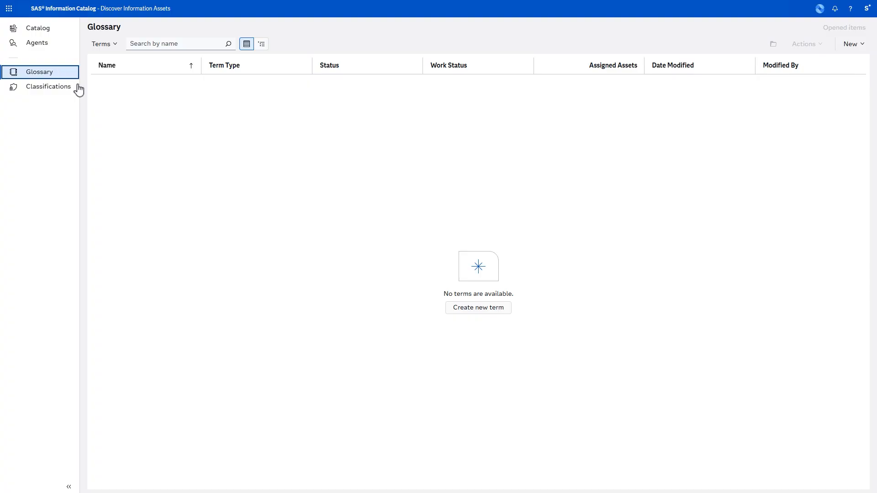
{"action": "left_click", "coordinate": [456, 309]}
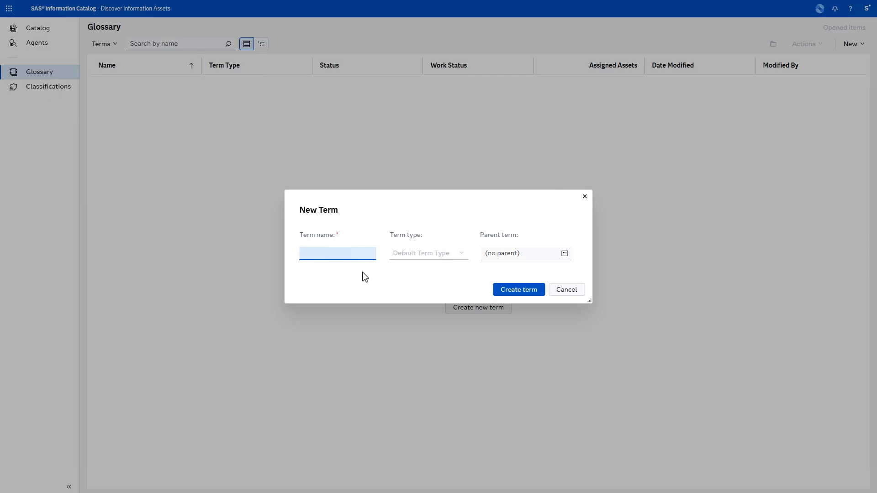
{"action": "type", "text": "Debt to Income Ratio"}
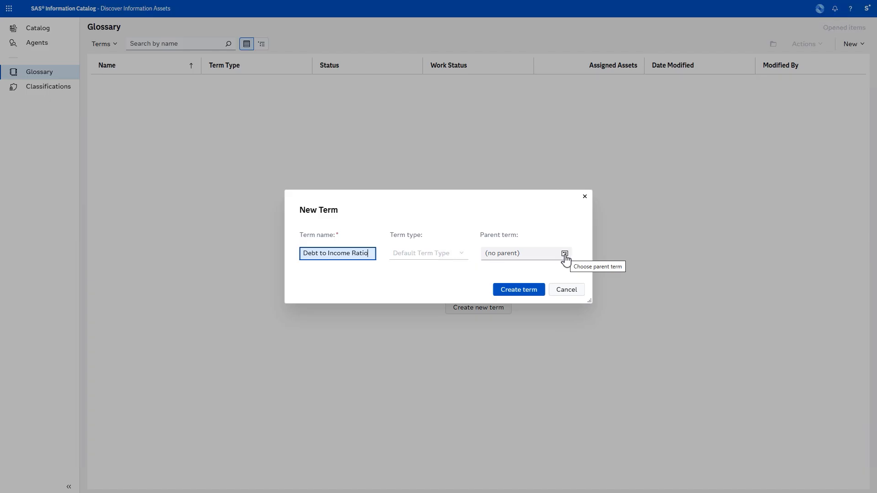
{"action": "left_click", "coordinate": [528, 293]}
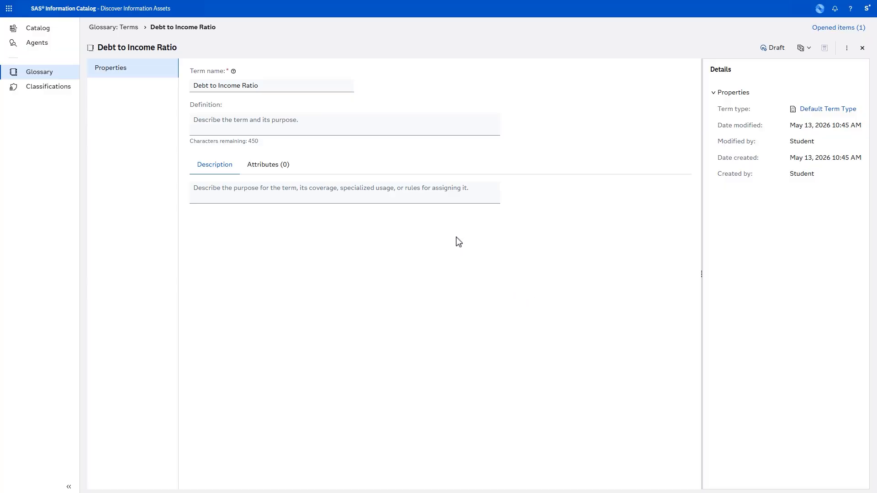
Step: Define the term as "Debt to income ratio is calculated by dividing total monthly debt payments by gross monthly income."
{"action": "left_click", "coordinate": [358, 126]}
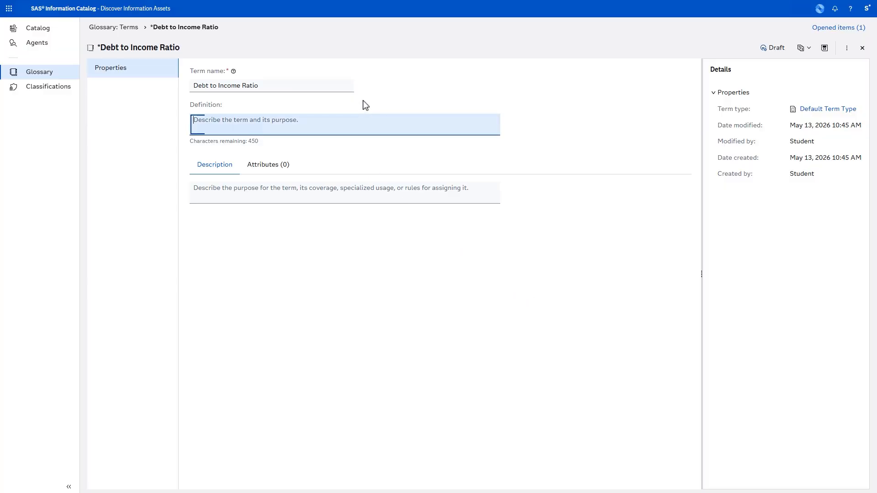
{"action": "type", "text": "Debt to income ratio i"}
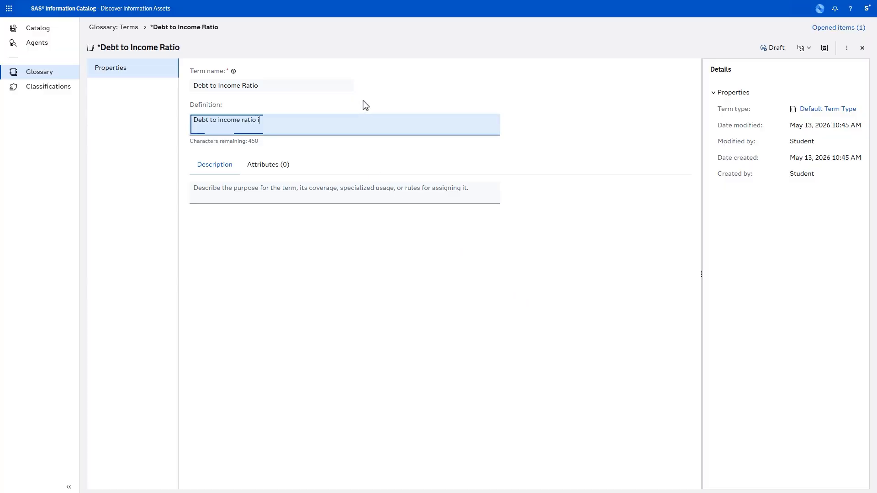
{"action": "type", "text": "s calculated by dividing tota"}
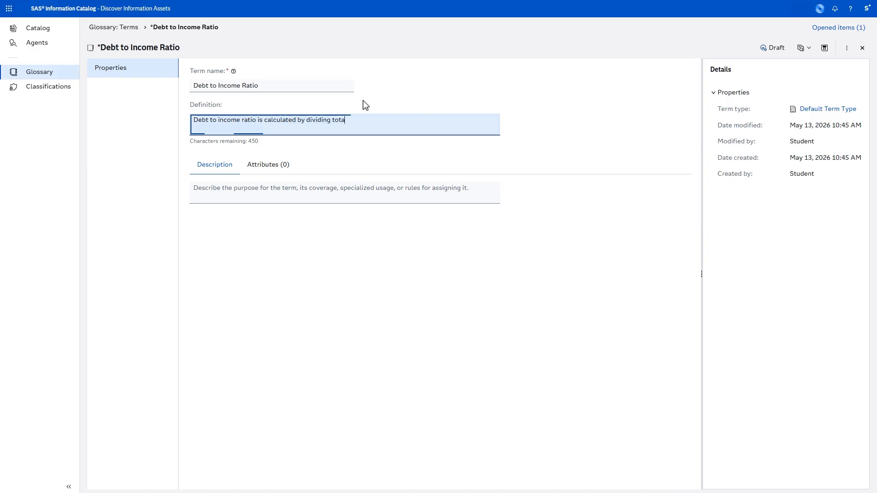
{"action": "type", "text": "l monthly debt pay"}
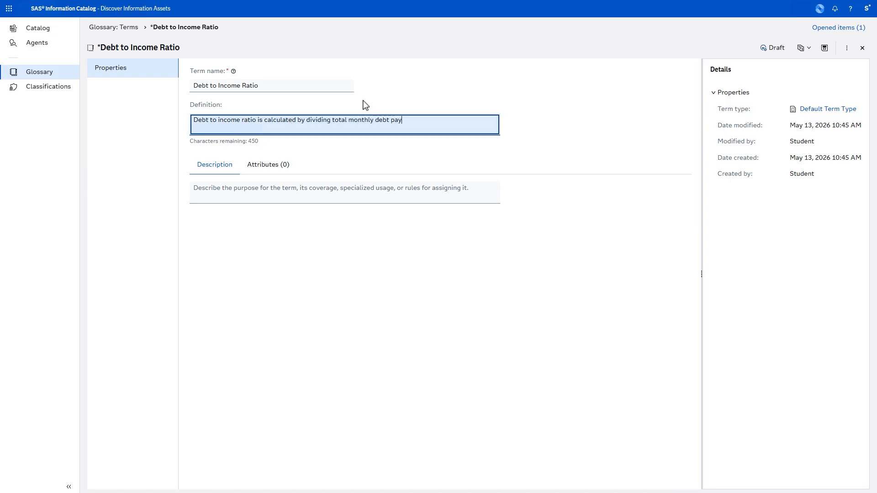
{"action": "type", "text": "ments by gross monthly income."}
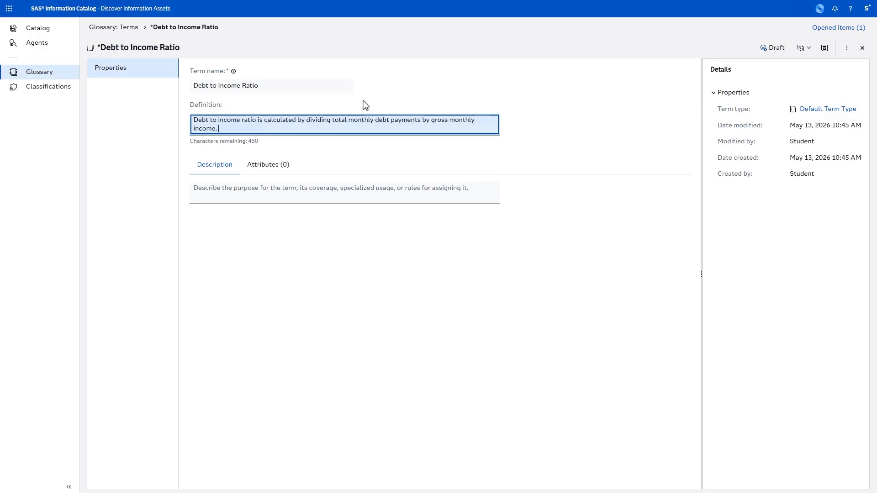
Step: Describe the term as "DTI is a key indicator of a borrower's ability to manage debt and repay loans." and save it
{"action": "left_click", "coordinate": [301, 189]}
{"action": "type", "text": "DTI"}
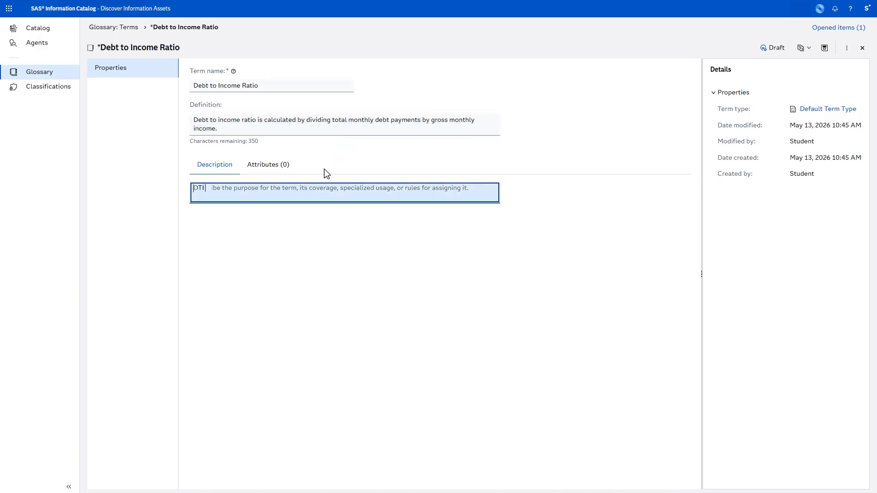
{"action": "type", "text": " is a key indicator of a borrower"}
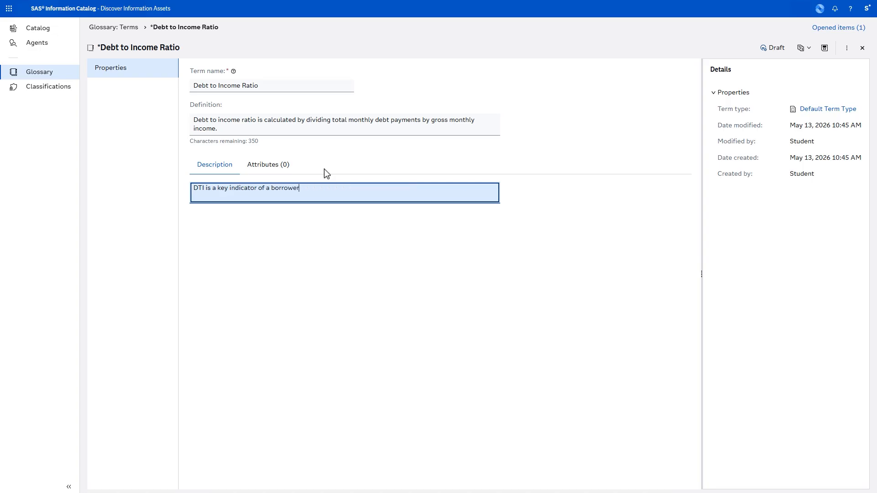
{"action": "type", "text": "'s ability to manage debt and repay loans."}
{"action": "left_click", "coordinate": [825, 48]}
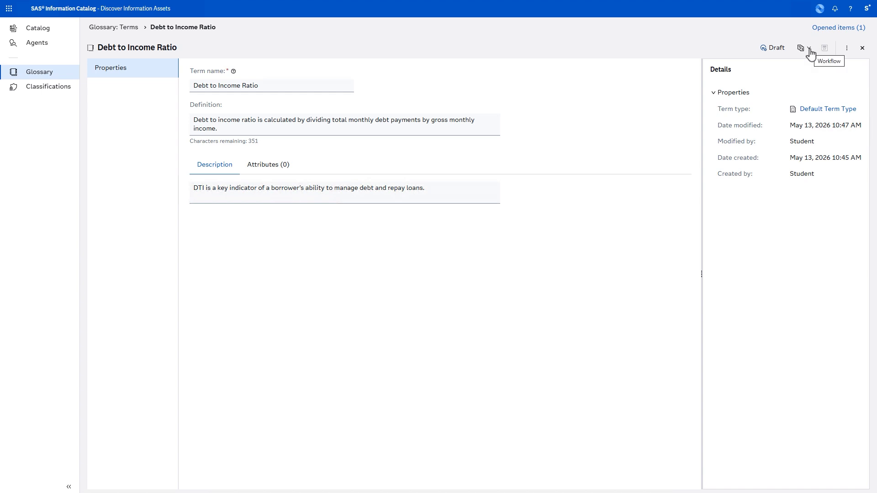
Step: Publish the draft Debt to Income Ratio term so it is available for assignment, confirming the publication
{"action": "left_click", "coordinate": [810, 52]}
{"action": "left_click", "coordinate": [822, 66]}
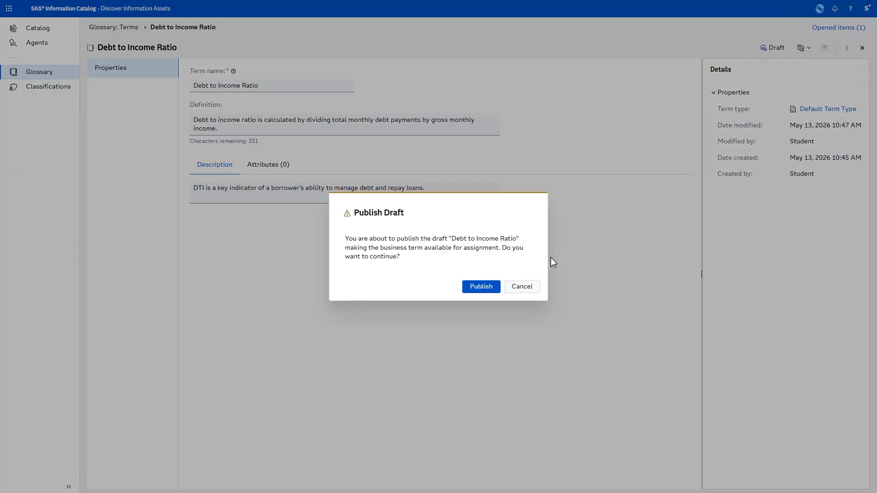
{"action": "left_click", "coordinate": [481, 287]}
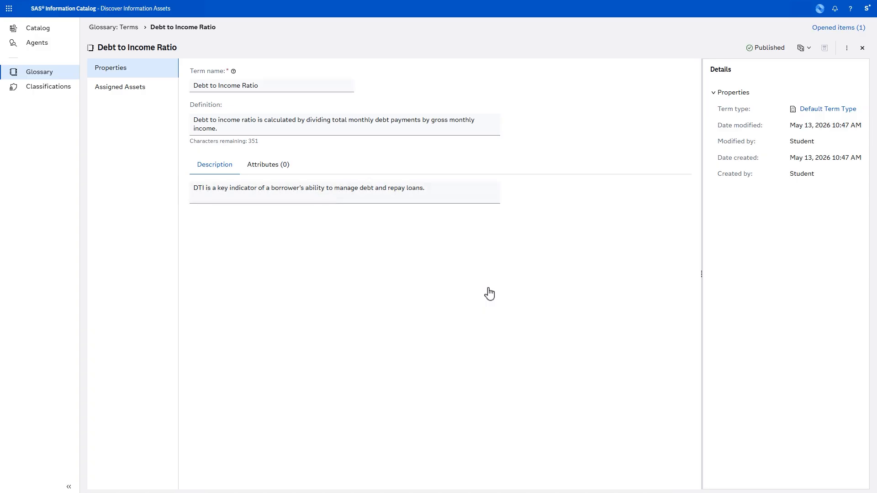
Step: Check the Samples agent's run status and search the catalog for "water", widening the Name column to read the full result names
{"action": "left_click", "coordinate": [47, 48]}
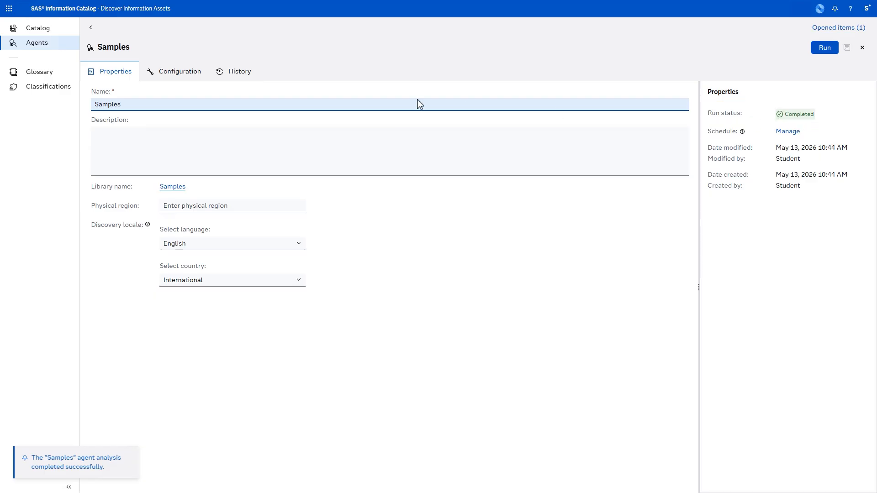
{"action": "left_click", "coordinate": [50, 33]}
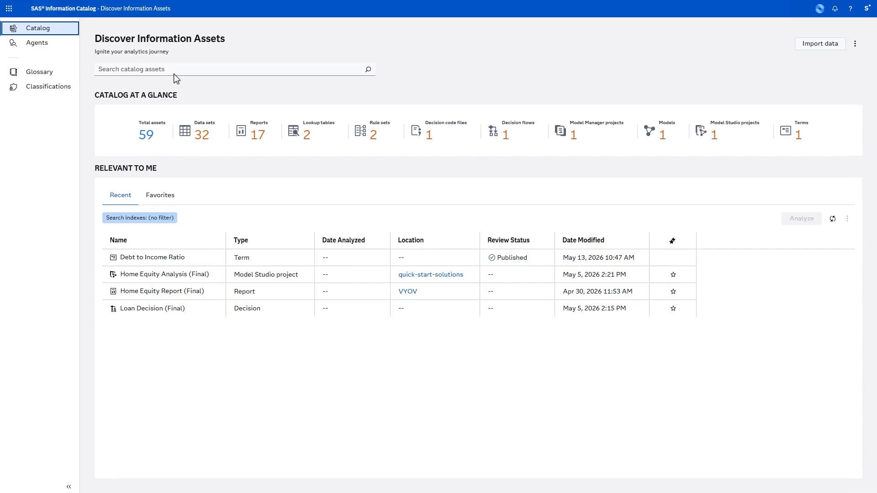
{"action": "left_click", "coordinate": [185, 70]}
{"action": "type", "text": "water"}
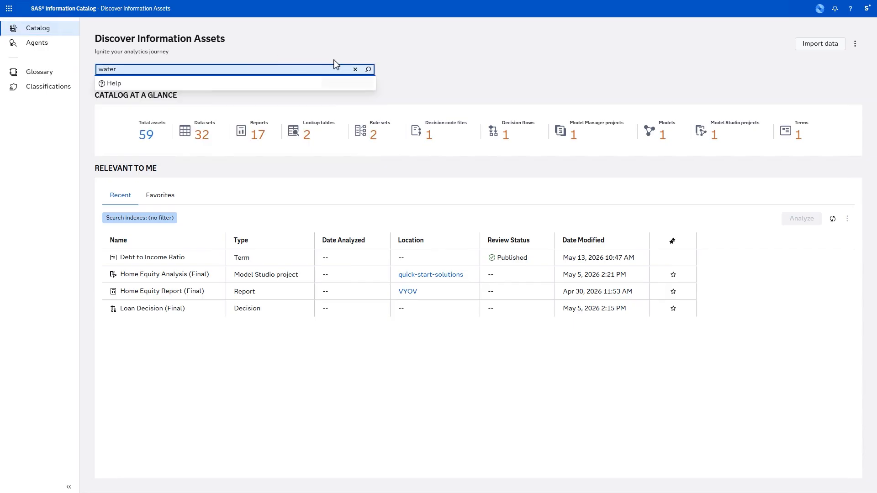
{"action": "left_click", "coordinate": [368, 70]}
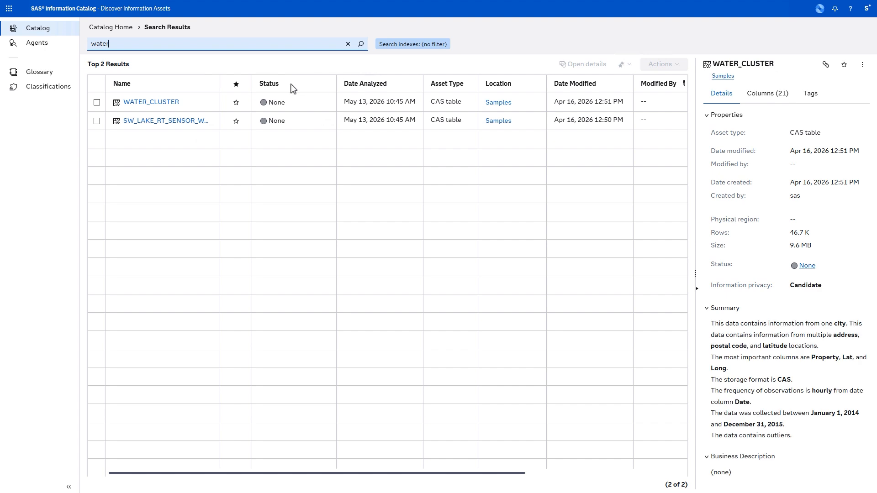
{"action": "left_click_drag", "start_coordinate": [220, 85], "coordinate": [260, 92]}
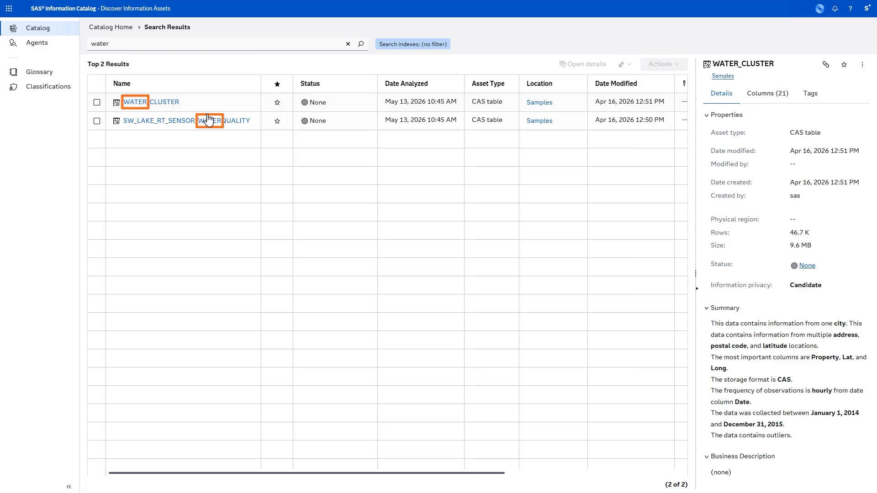
Step: Search the catalog for "property" and open the details of the WATER_CLUSTER table
{"action": "left_click", "coordinate": [195, 44]}
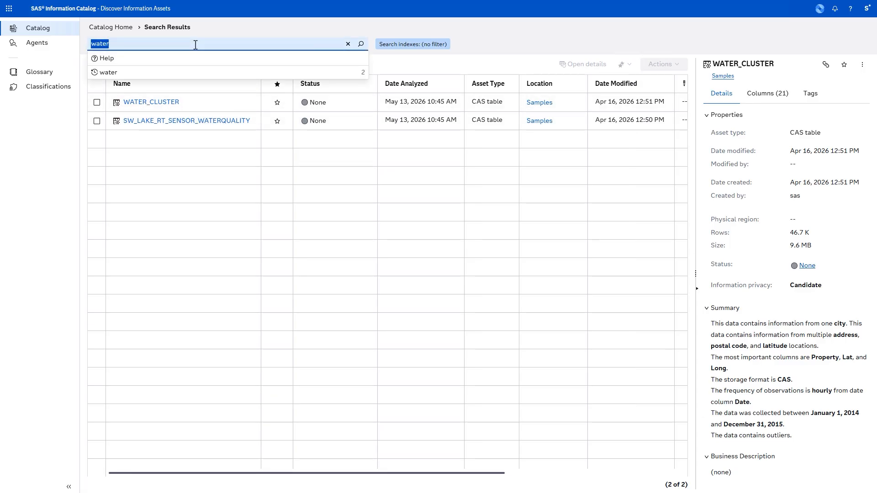
{"action": "type", "text": "property"}
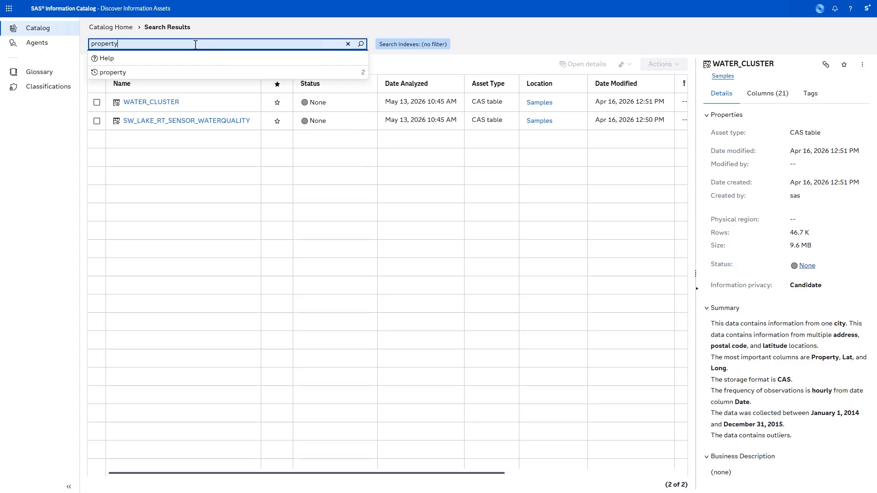
{"action": "key", "text": "Return"}
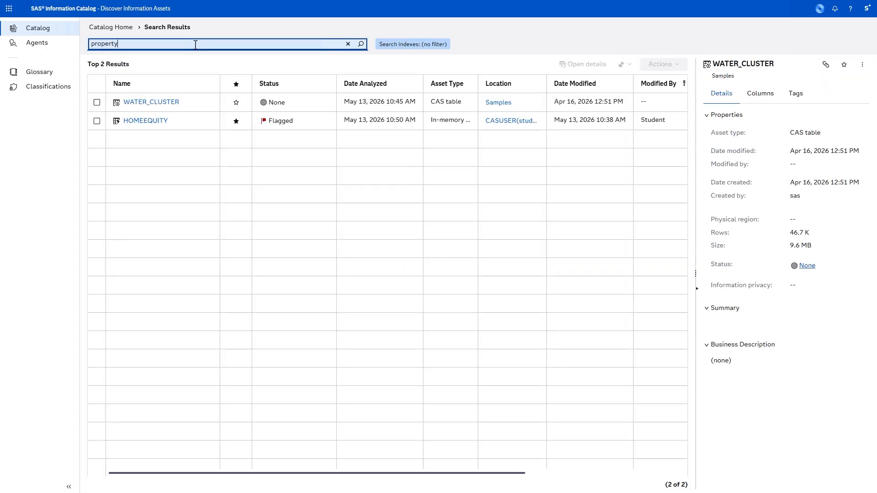
{"action": "left_click", "coordinate": [162, 106]}
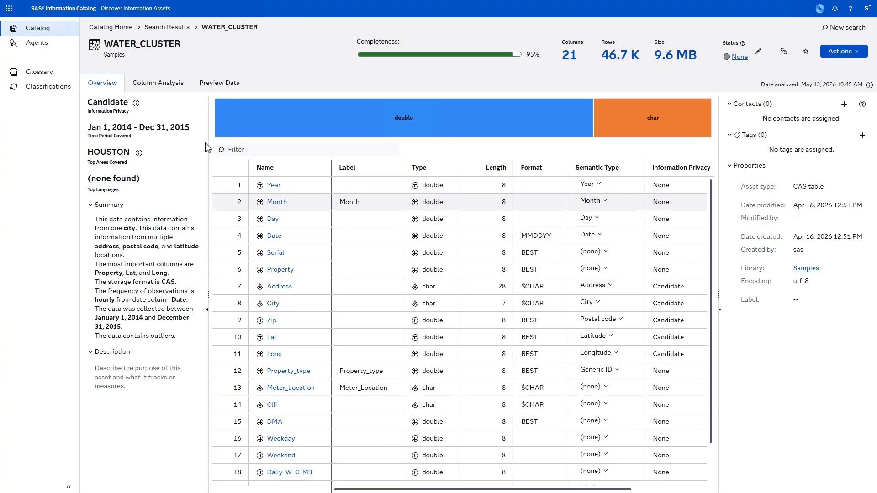
Step: Return to the catalog home and search for all assets whose Library.name is "samples"
{"action": "left_click", "coordinate": [119, 31]}
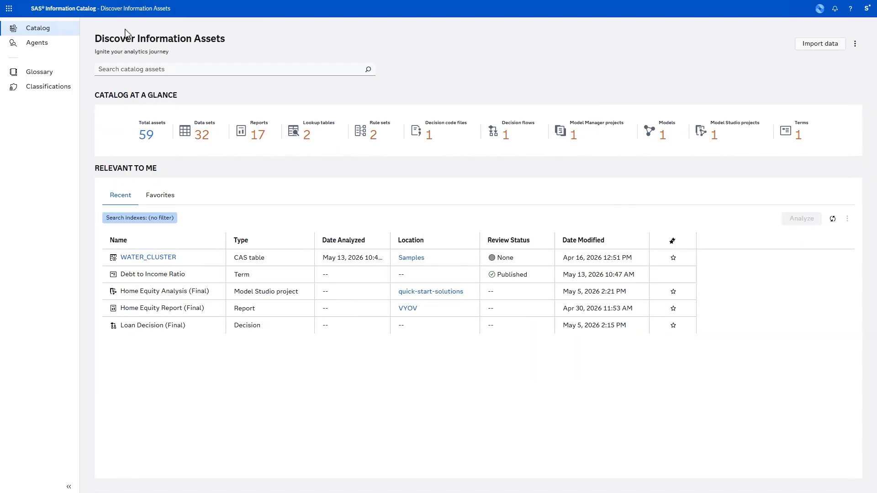
{"action": "left_click", "coordinate": [176, 74]}
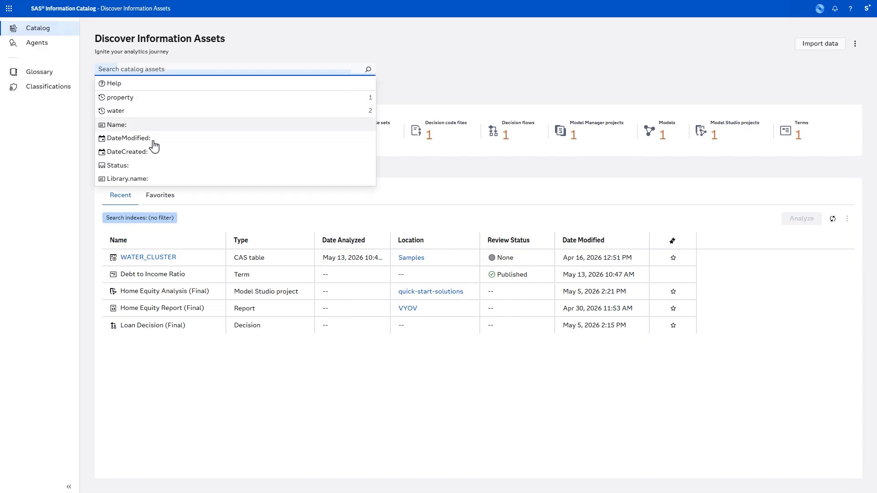
{"action": "left_click", "coordinate": [154, 179]}
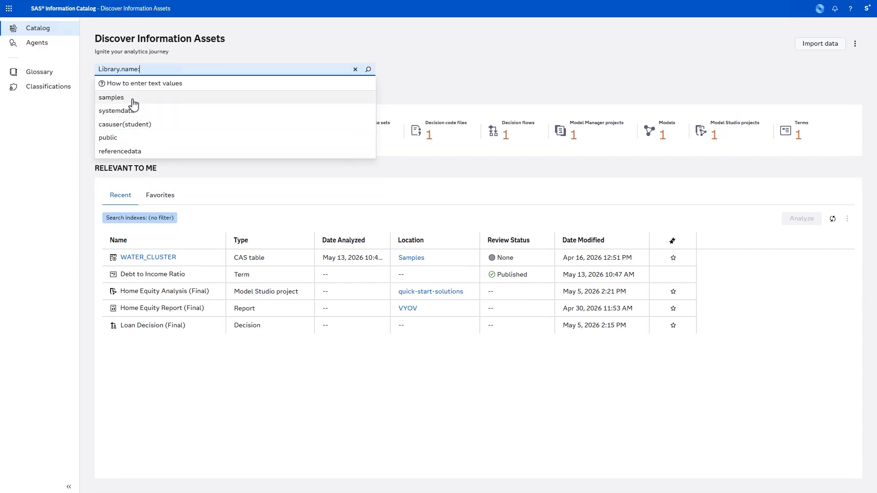
{"action": "left_click", "coordinate": [111, 97]}
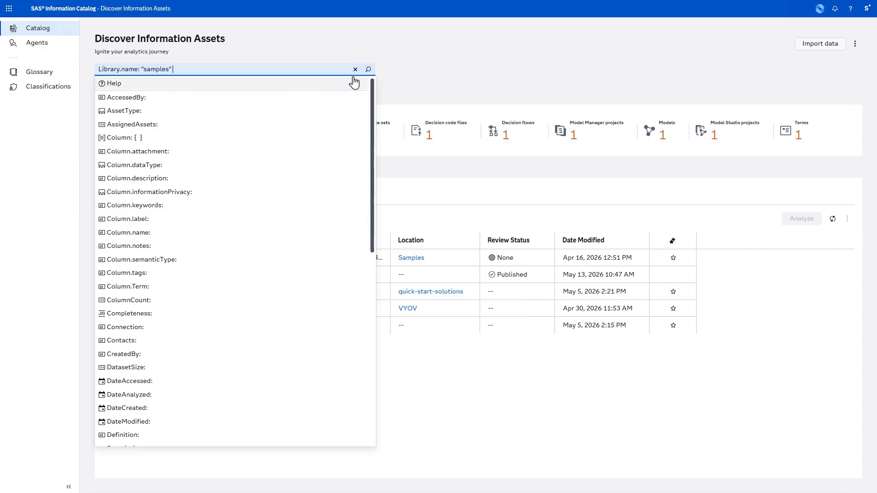
{"action": "left_click", "coordinate": [368, 70]}
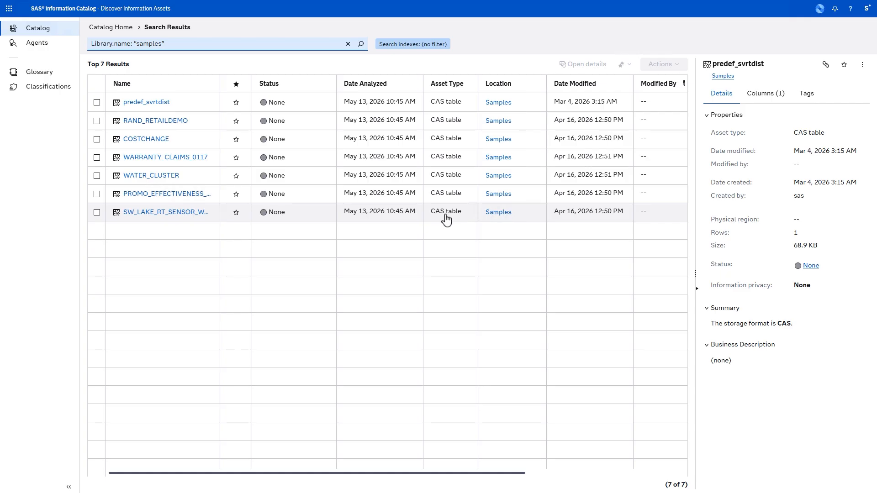
Step: Replace the search with "home" and open the HOMEEQUITY in-memory table from the results
{"action": "left_click", "coordinate": [347, 43]}
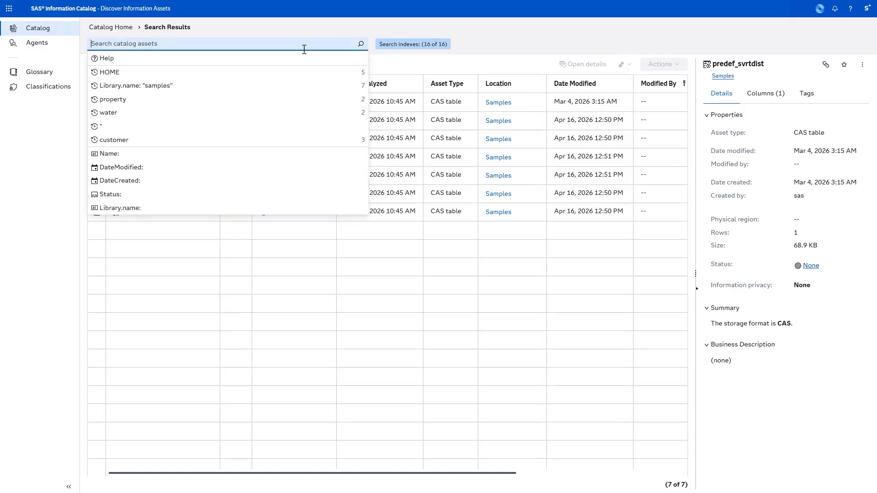
{"action": "type", "text": "home"}
{"action": "key", "text": "Return"}
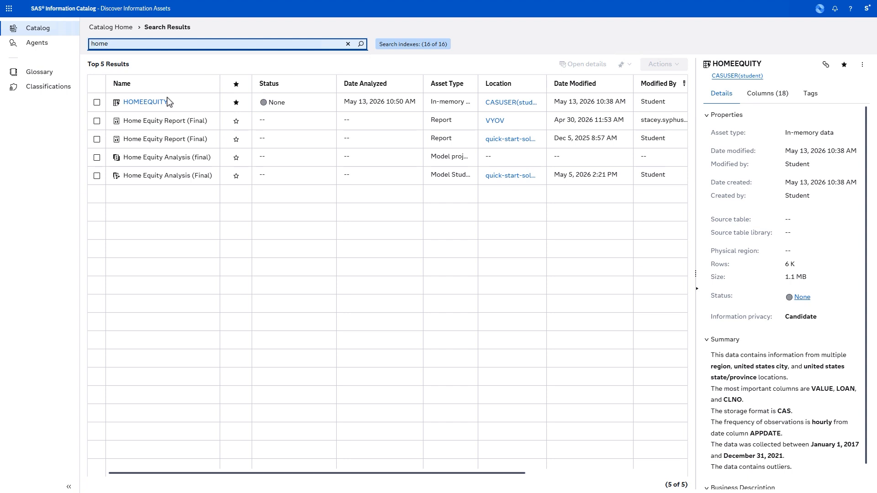
{"action": "left_click", "coordinate": [165, 103]}
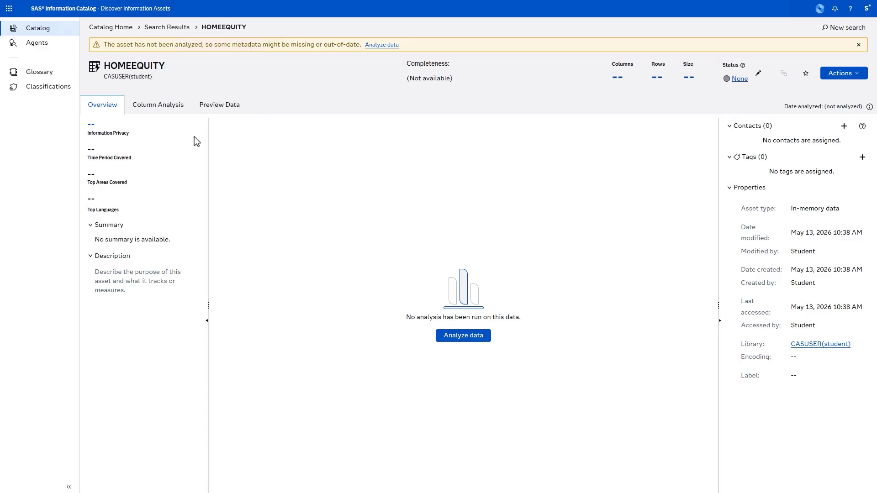
Step: Submit an analysis request for the HOMEEQUITY table with default options and display the new analysis
{"action": "left_click", "coordinate": [458, 338]}
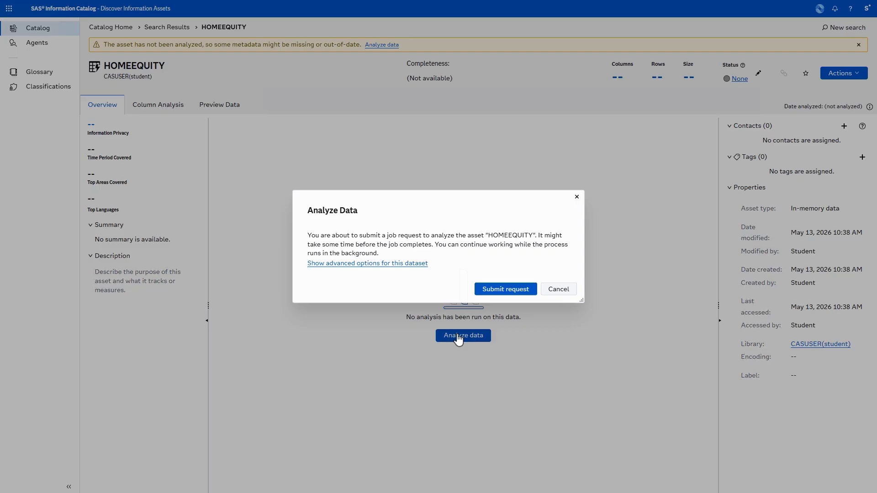
{"action": "left_click", "coordinate": [498, 290]}
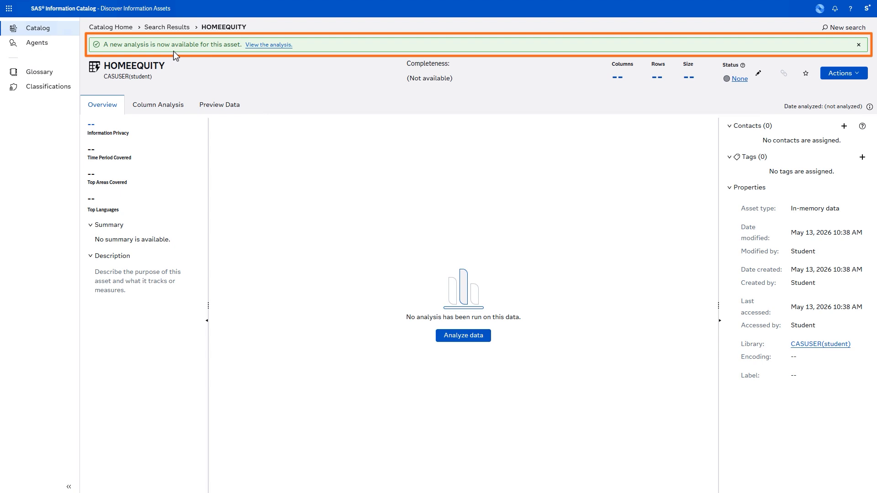
{"action": "left_click", "coordinate": [262, 45]}
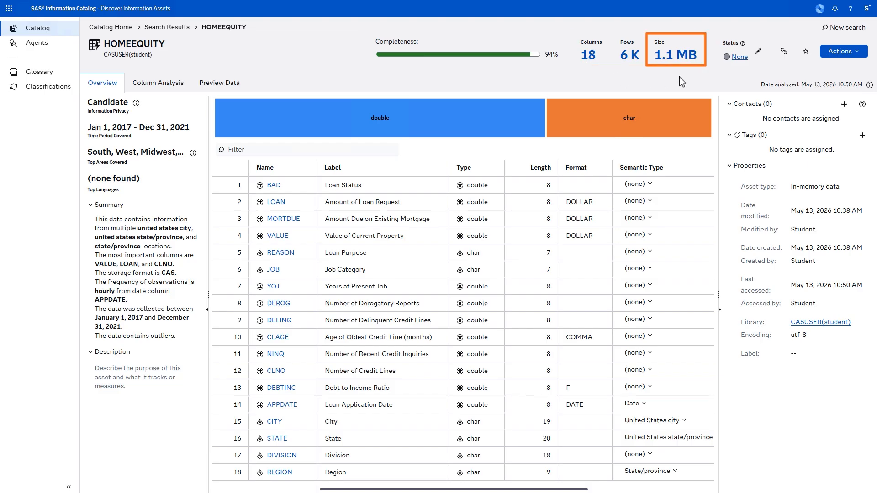
Step: Examine the status options for the HOMEEQUITY table without changing it, and the details on its top areas and information privacy
{"action": "left_click", "coordinate": [746, 58]}
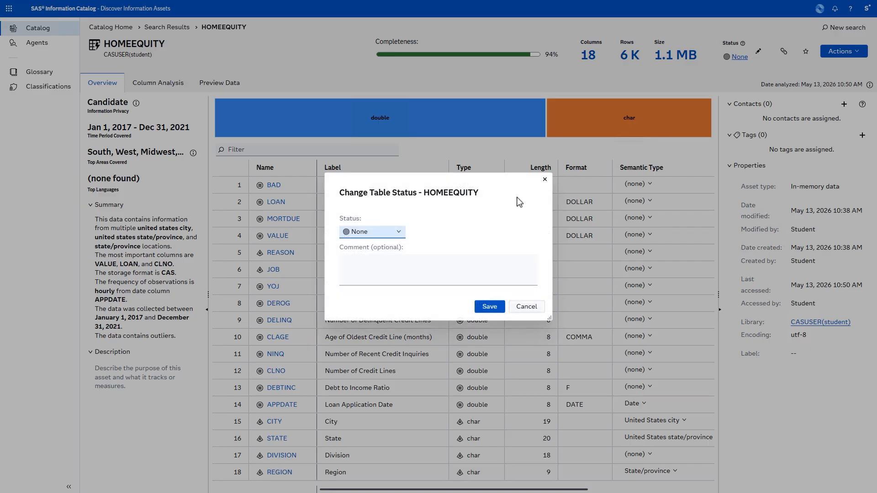
{"action": "left_click", "coordinate": [397, 242]}
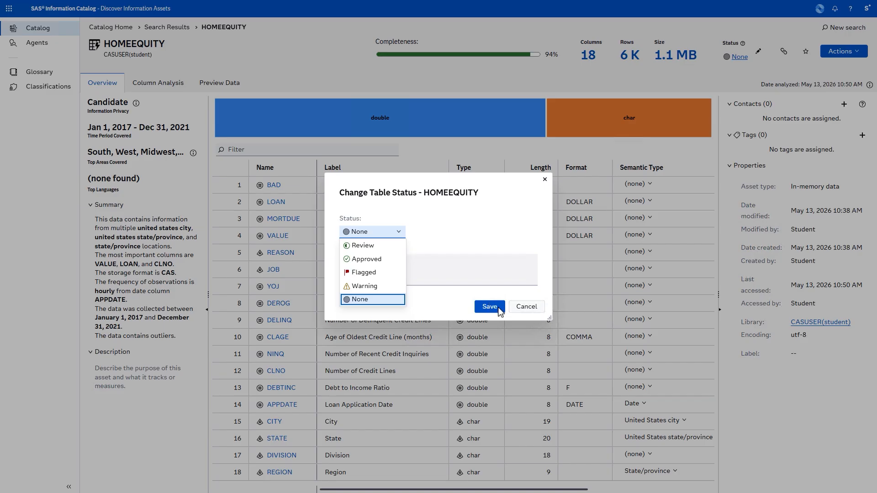
{"action": "left_click", "coordinate": [540, 310]}
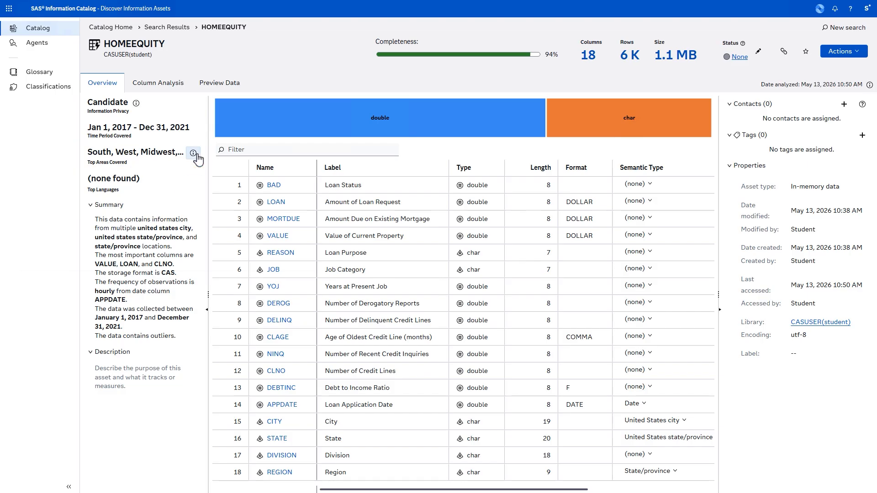
{"action": "mouse_move", "coordinate": [197, 158]}
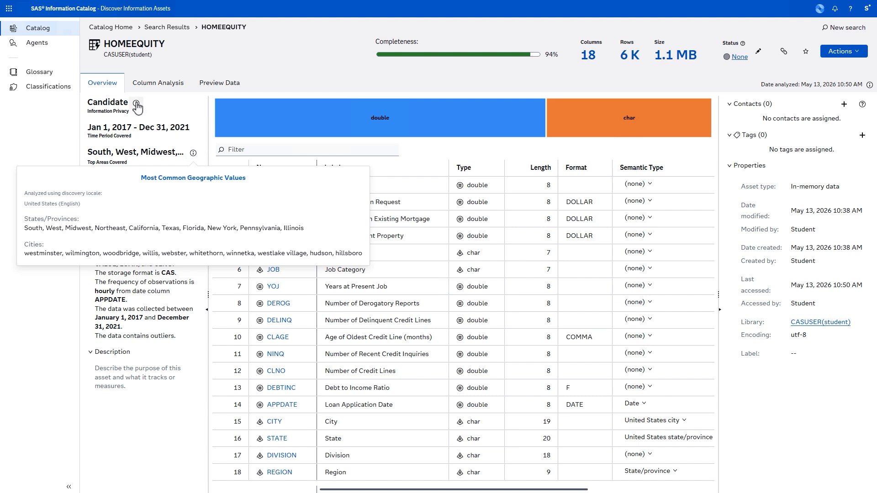
{"action": "mouse_move", "coordinate": [137, 108]}
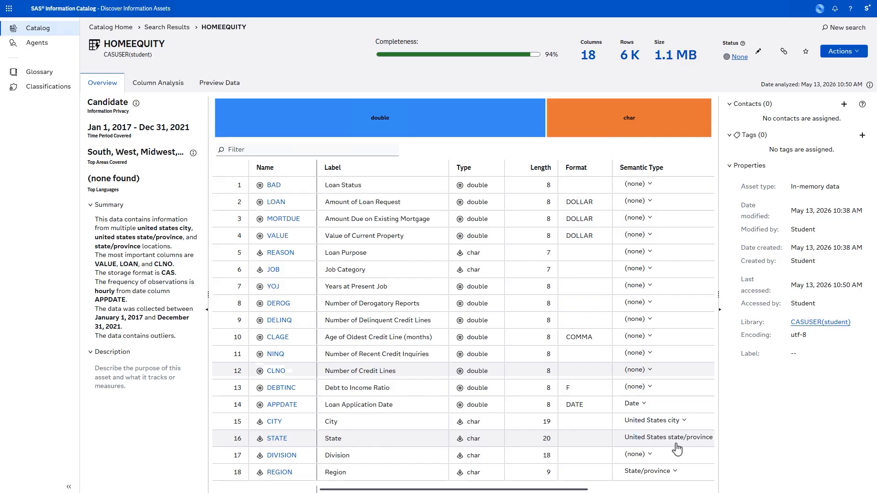
Step: Remediate the REGION column's semantic type by choosing Region from the other available types
{"action": "left_click", "coordinate": [674, 475]}
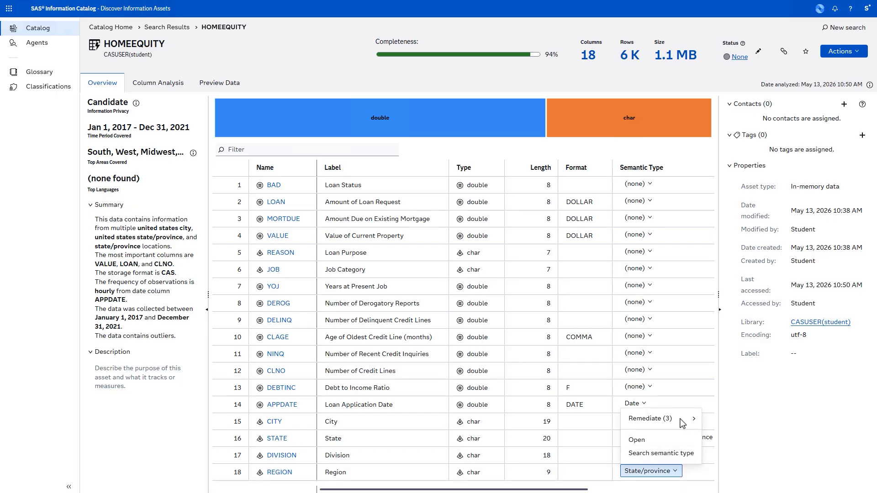
{"action": "mouse_move", "coordinate": [685, 420]}
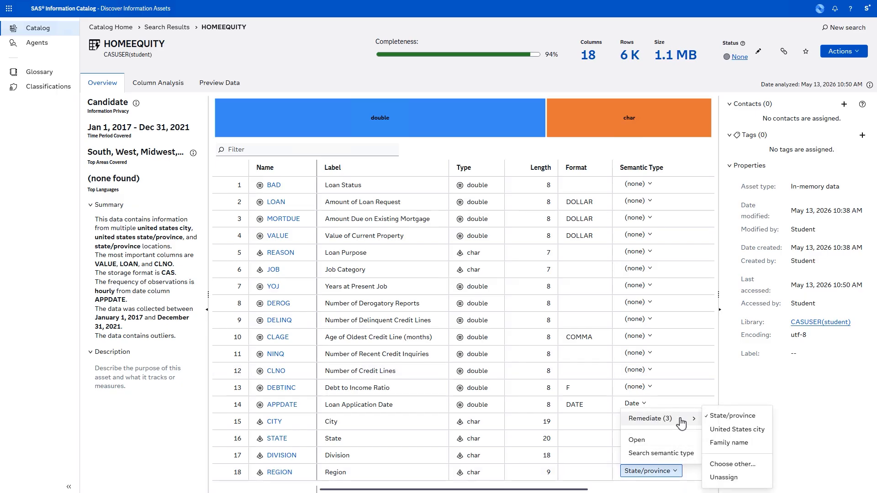
{"action": "left_click", "coordinate": [732, 464]}
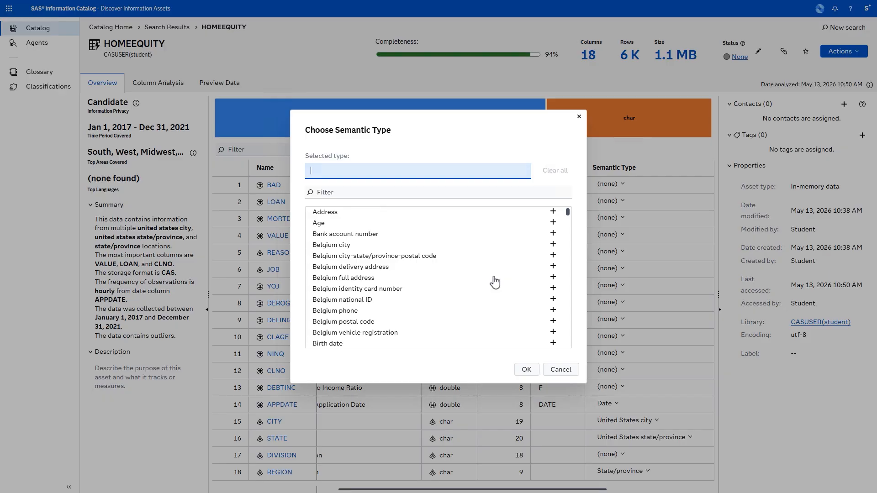
{"action": "type", "text": "Region"}
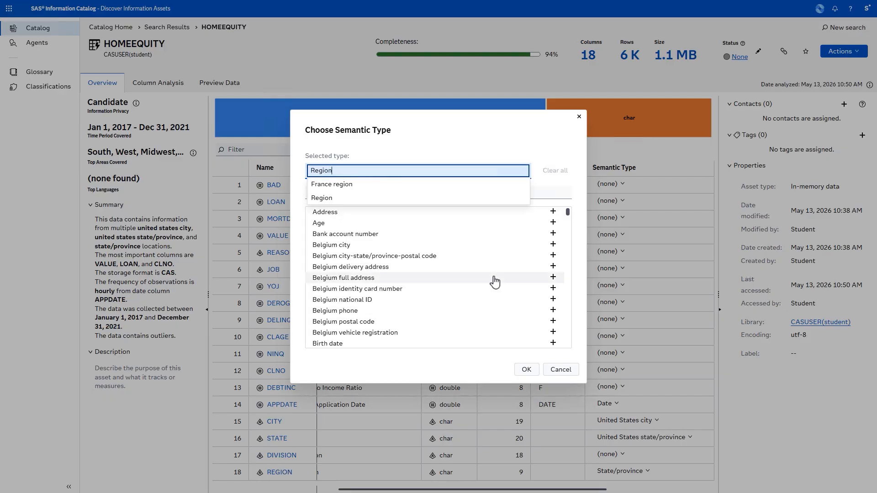
{"action": "left_click", "coordinate": [386, 199]}
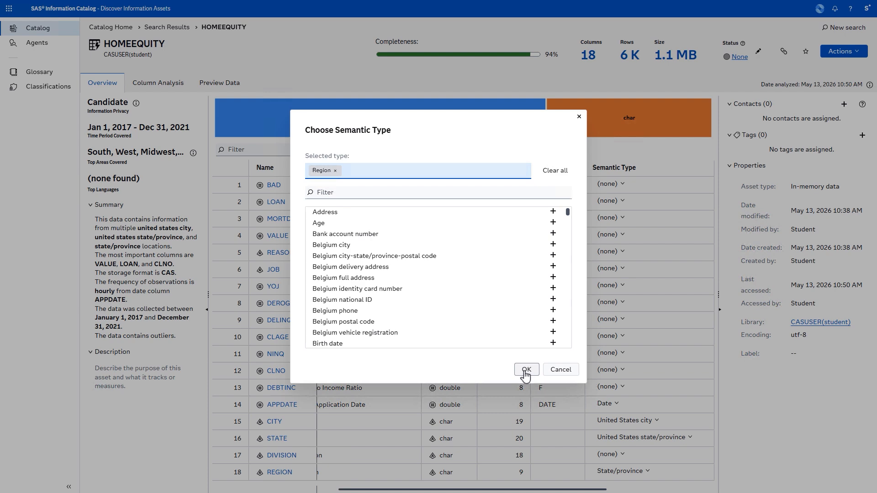
{"action": "left_click", "coordinate": [525, 371]}
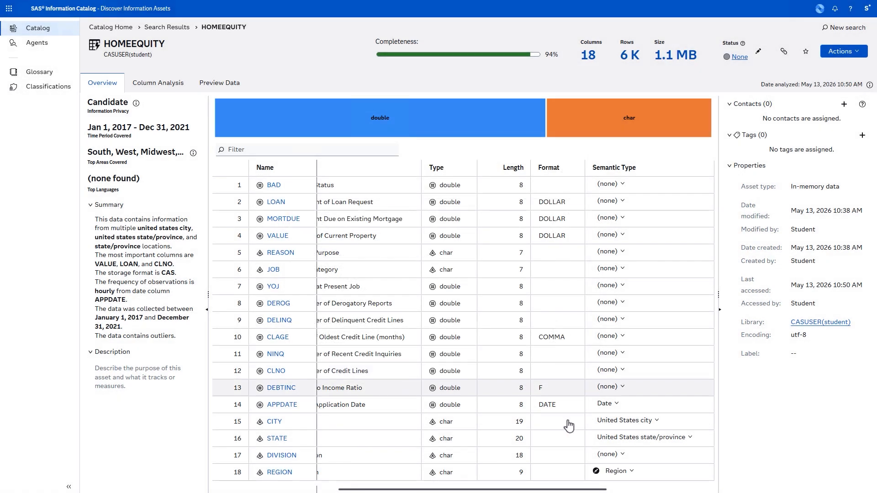
Step: Review the semantic type actions for the REGION column and filter the classifications by the name "Region"
{"action": "left_click", "coordinate": [629, 472]}
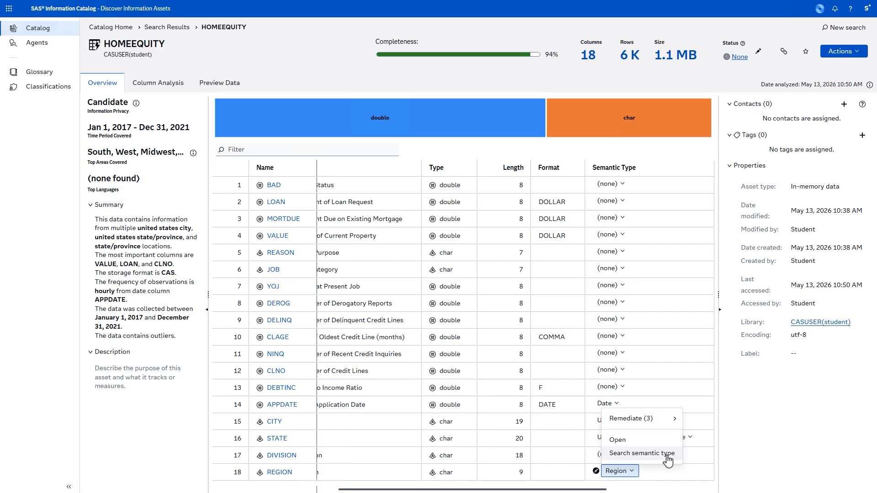
{"action": "left_click", "coordinate": [656, 478]}
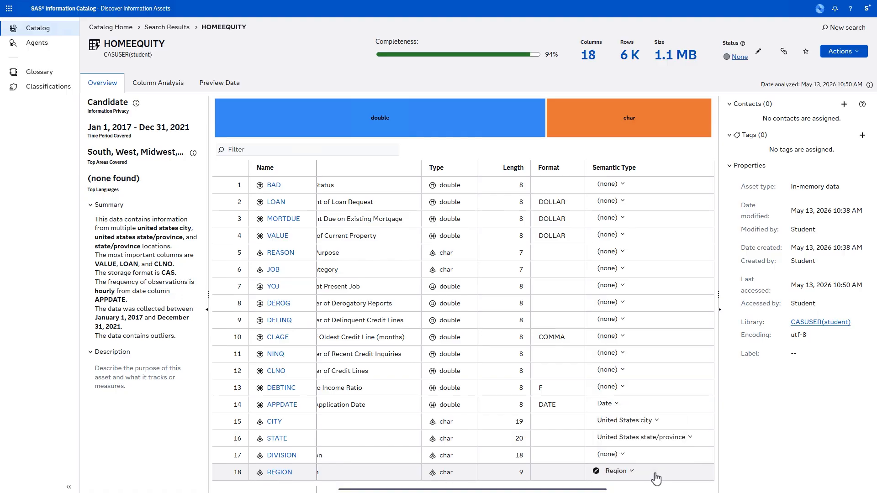
{"action": "left_click", "coordinate": [63, 94]}
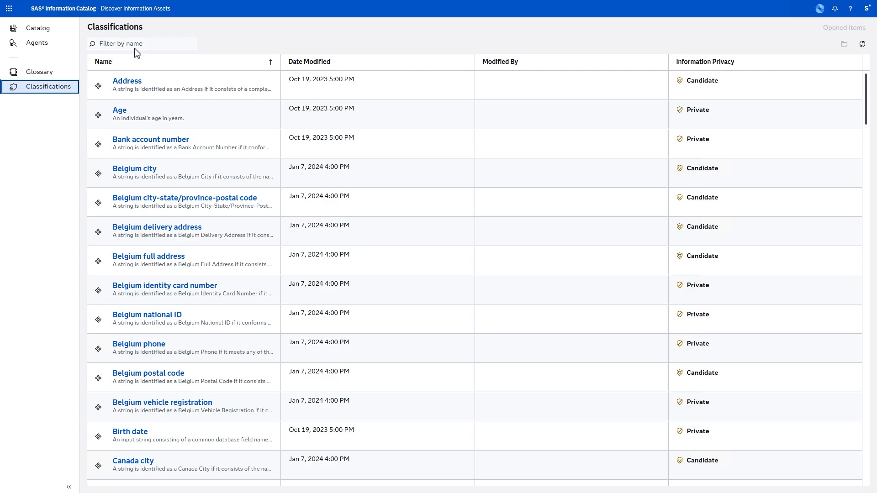
{"action": "left_click", "coordinate": [160, 47]}
{"action": "type", "text": "Region"}
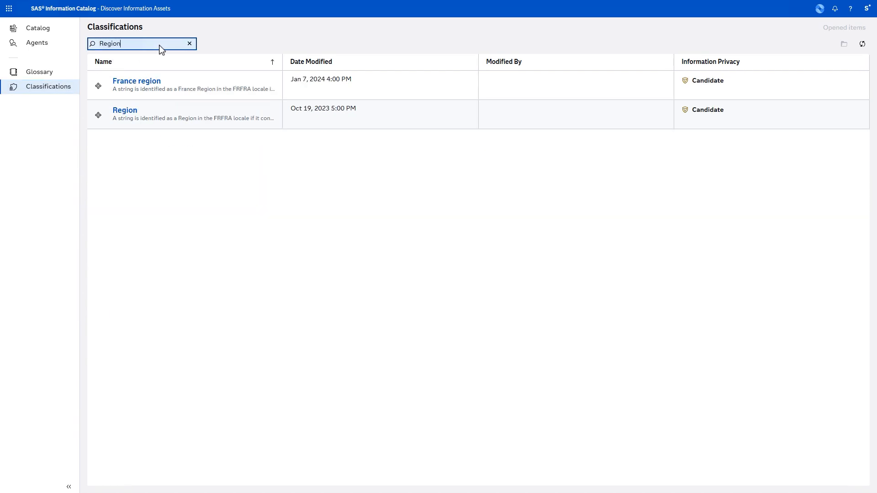
Step: Open the Region classification and examine its information privacy setting and description
{"action": "left_click", "coordinate": [133, 112]}
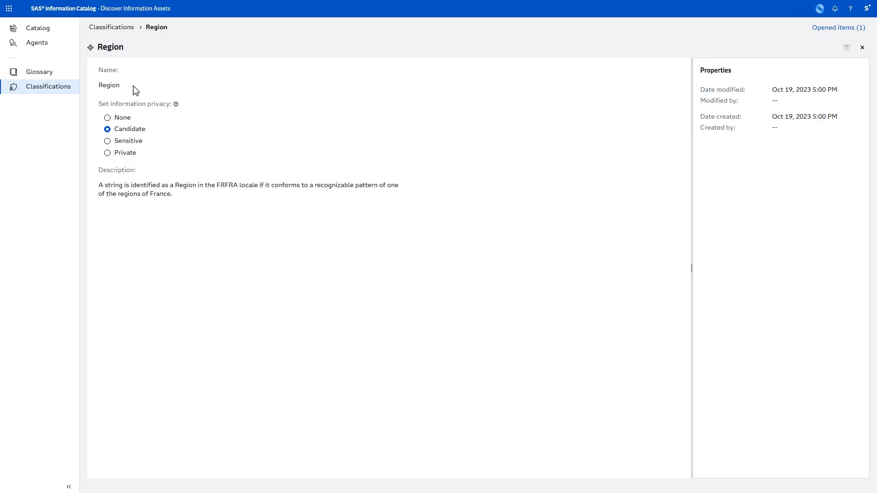
Step: Assign the Debt to Income Ratio glossary term to the DEBTINC column of the HOMEEQUITY table
{"action": "left_click", "coordinate": [59, 30]}
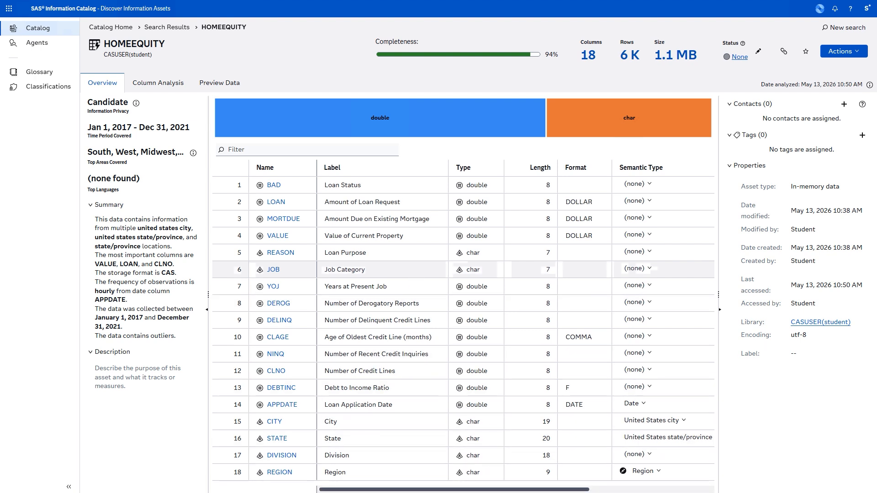
{"action": "scroll", "coordinate": [515, 326], "scroll_direction": "right", "scroll_amount": 5}
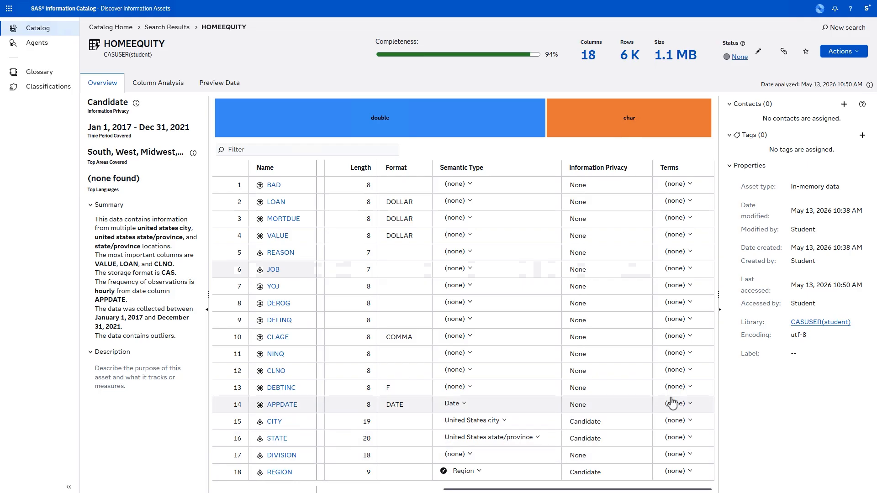
{"action": "left_click", "coordinate": [692, 387]}
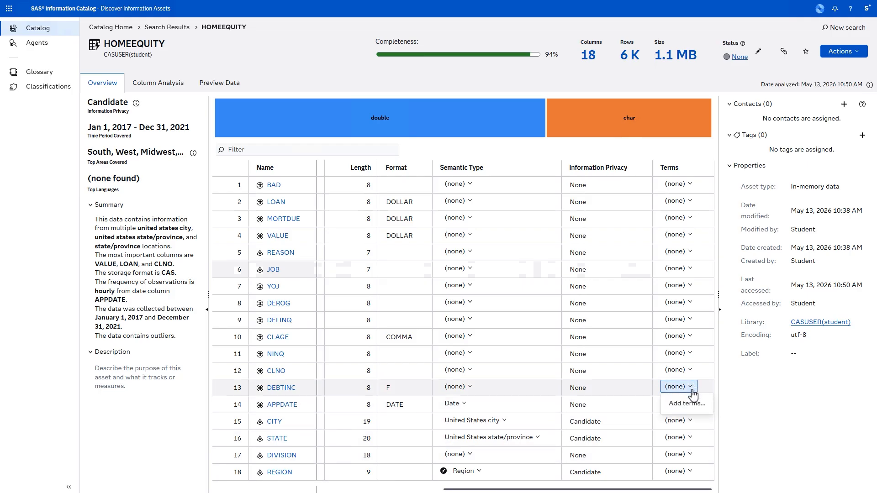
{"action": "left_click", "coordinate": [689, 404]}
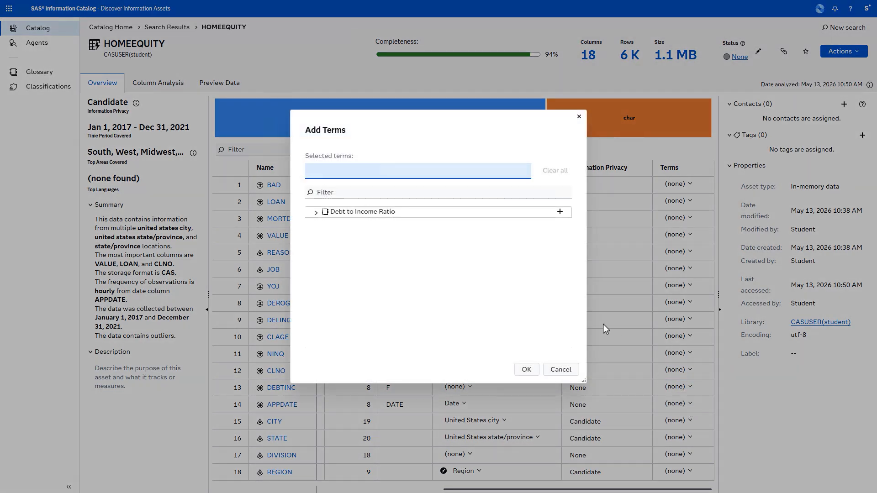
{"action": "left_click", "coordinate": [389, 213]}
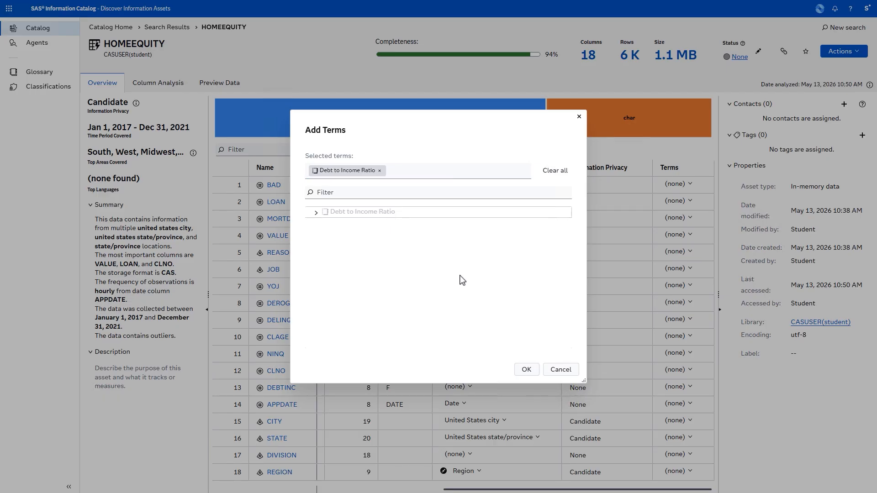
{"action": "left_click", "coordinate": [520, 369]}
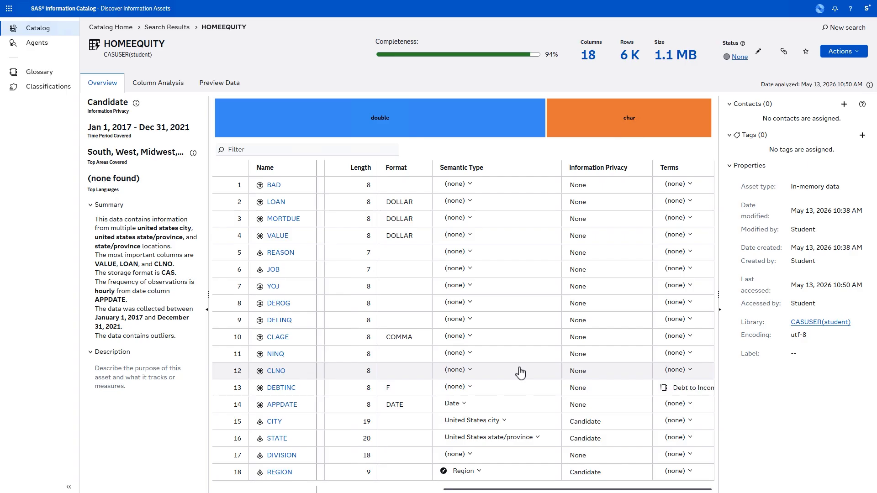
Step: Check which assets are assigned to the Debt to Income Ratio term in the glossary
{"action": "left_click", "coordinate": [59, 77]}
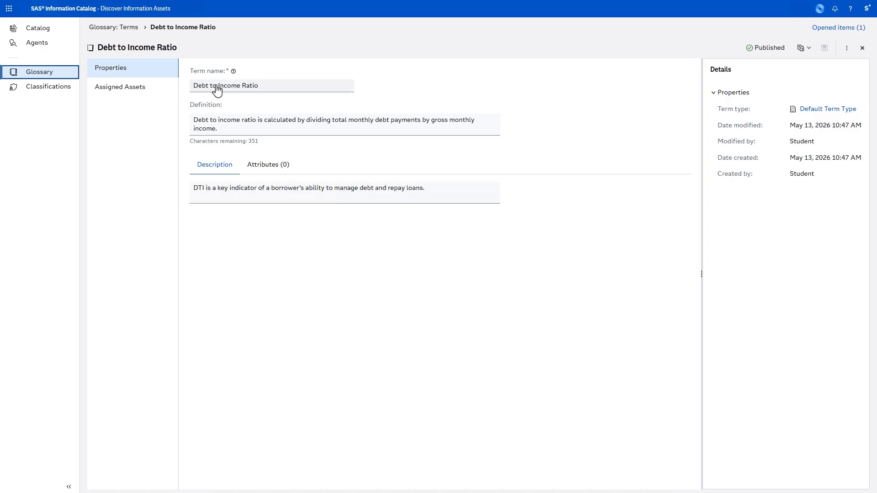
{"action": "left_click", "coordinate": [139, 91]}
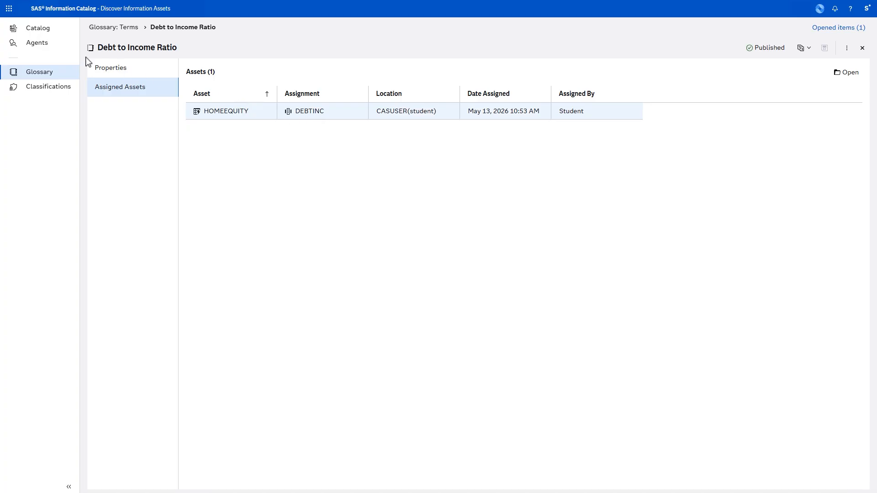
Step: Return to the HOMEEQUITY table's column analysis and examine the BAD column's frequency distribution for both loan status values
{"action": "left_click", "coordinate": [39, 32]}
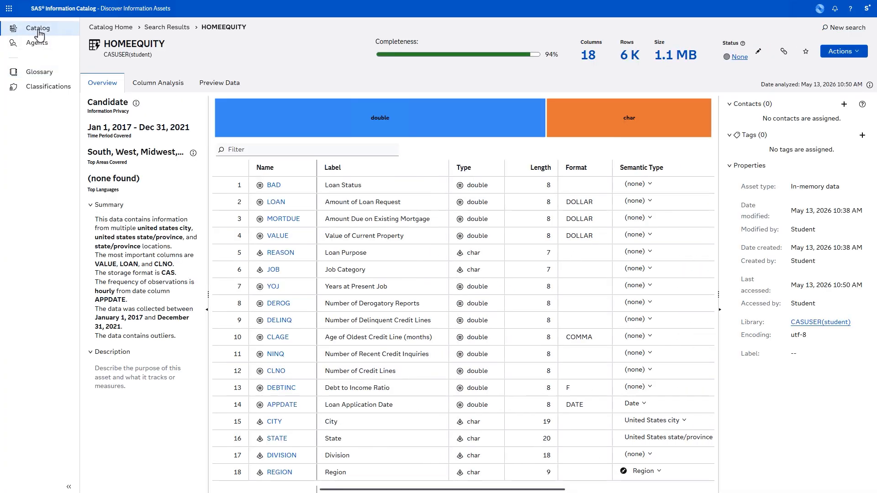
{"action": "left_click", "coordinate": [174, 93]}
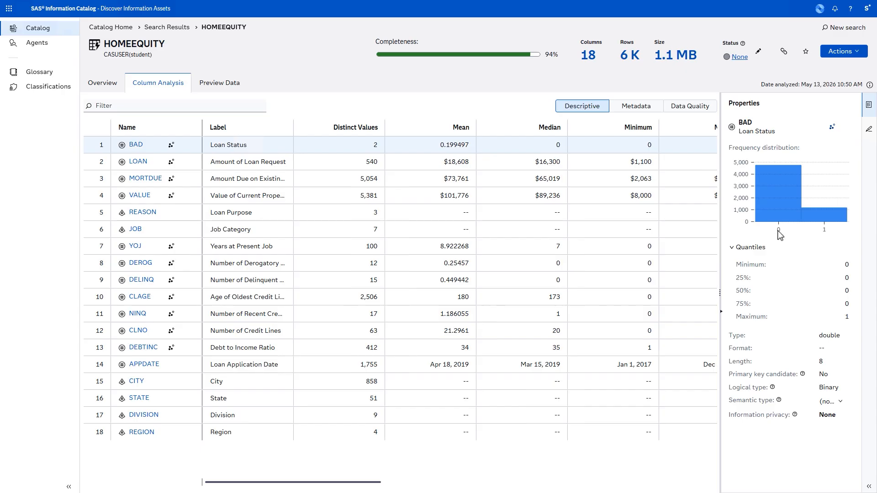
{"action": "left_click", "coordinate": [869, 487]}
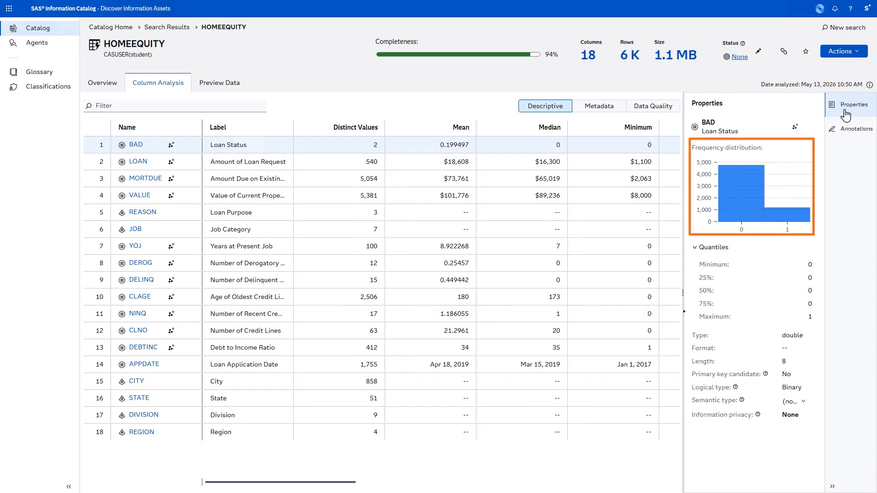
{"action": "mouse_move", "coordinate": [752, 200]}
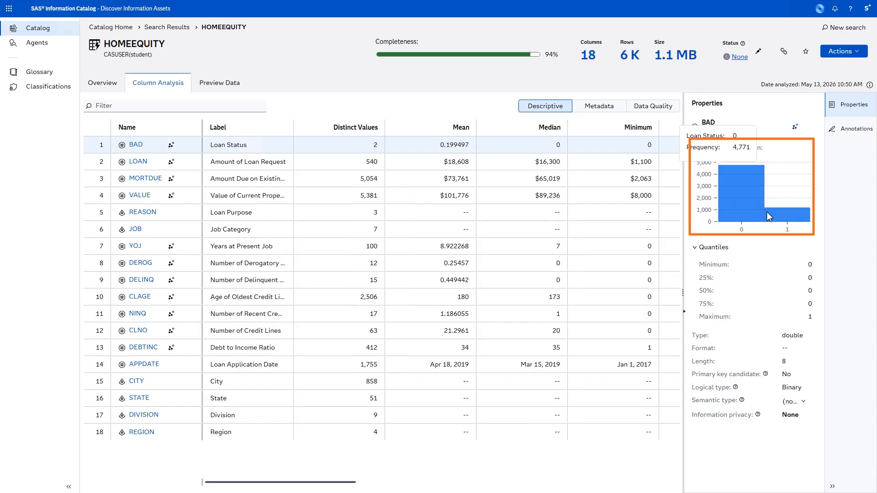
{"action": "mouse_move", "coordinate": [778, 215]}
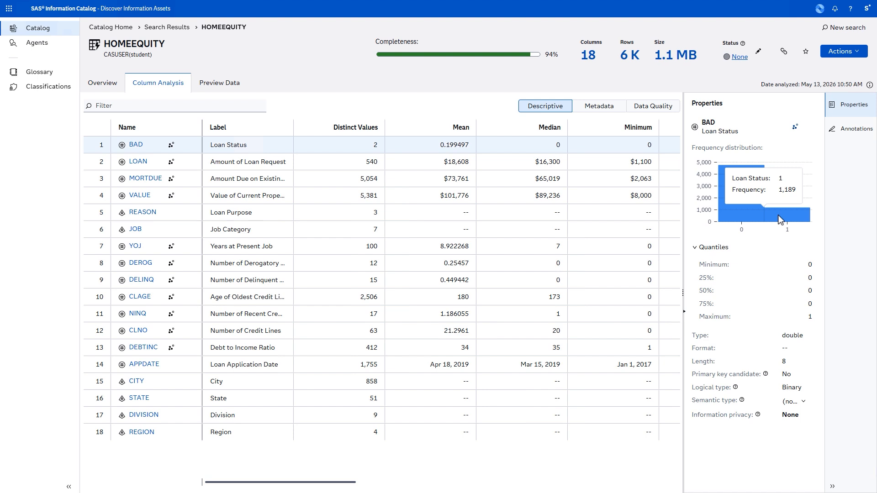
Step: Annotate the BAD column with a two-line note reading "0 = Good loan" and "1 = Bad loan", and collapse the side pane labels
{"action": "left_click", "coordinate": [852, 133]}
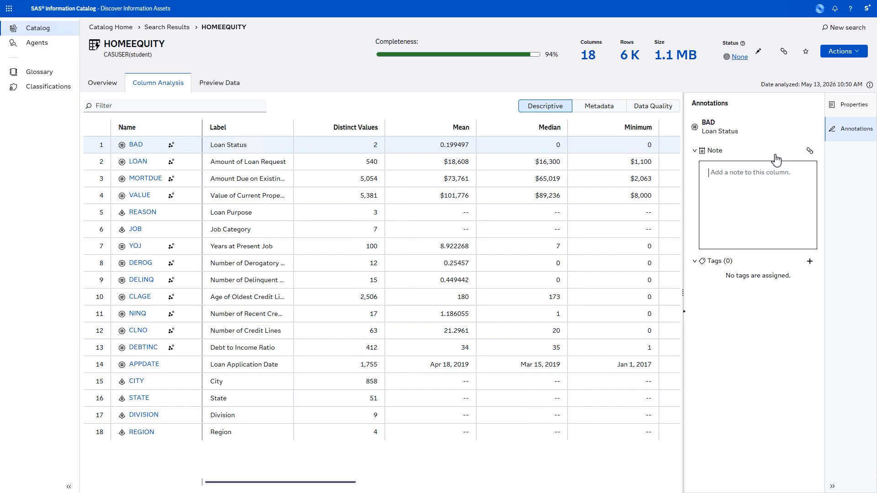
{"action": "type", "text": "0 = Good loan 1 ="}
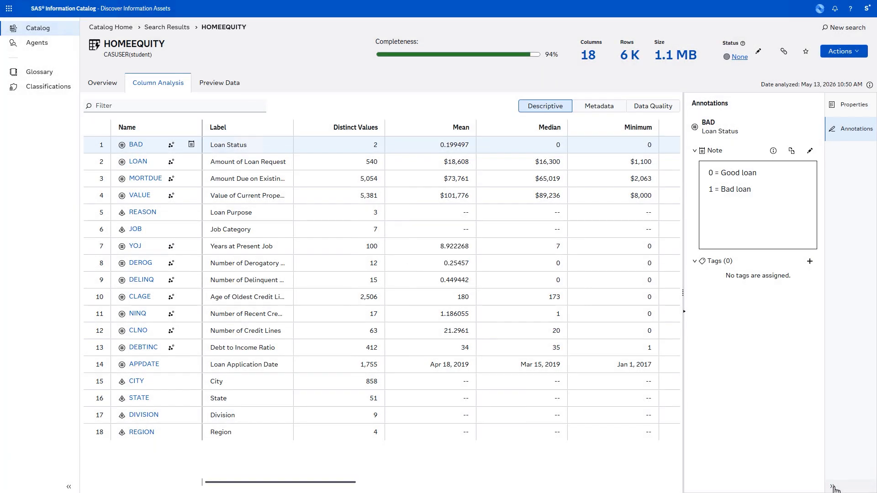
{"action": "left_click", "coordinate": [832, 486]}
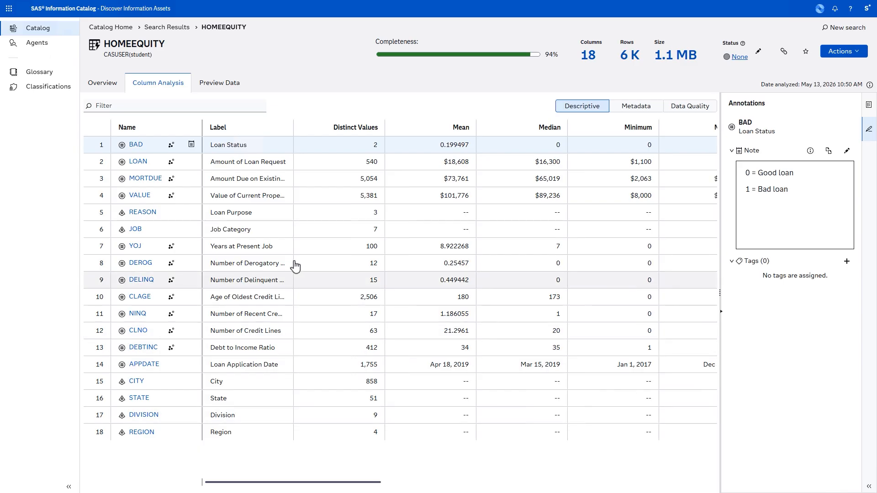
Step: Examine the MORTDUE column's properties, its outlier information and its correlation with the VALUE column
{"action": "left_click", "coordinate": [191, 182]}
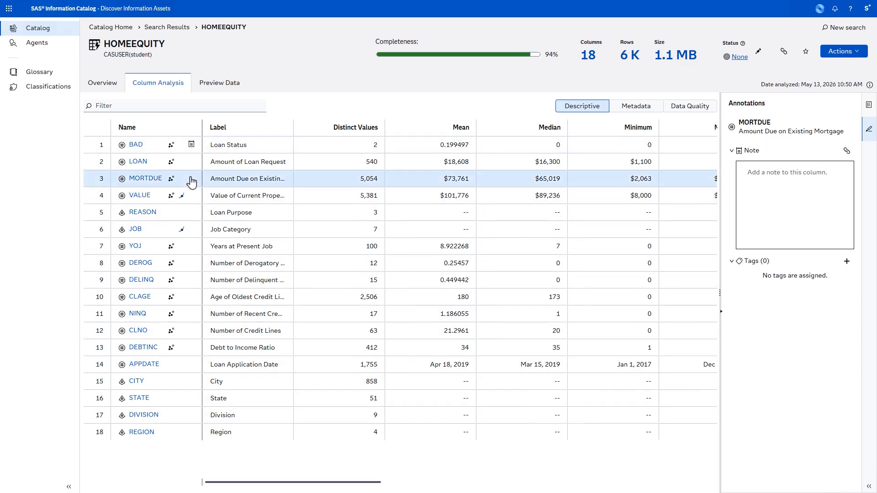
{"action": "left_click", "coordinate": [869, 108]}
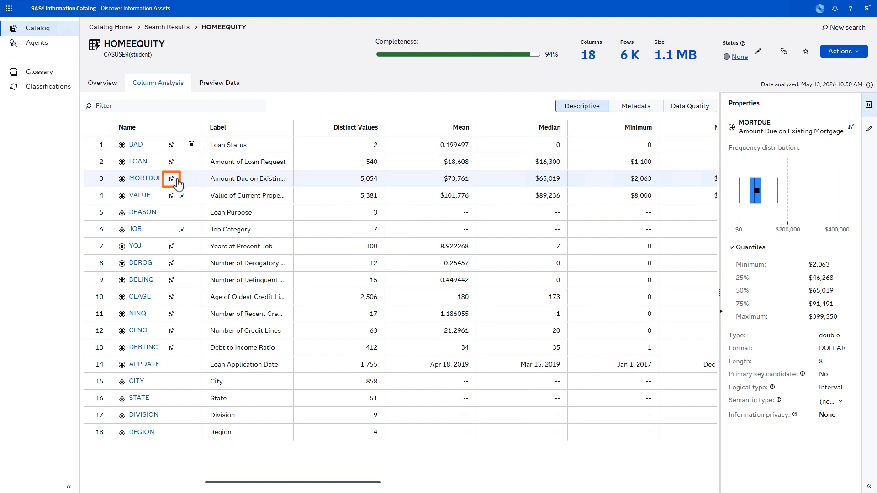
{"action": "mouse_move", "coordinate": [173, 184]}
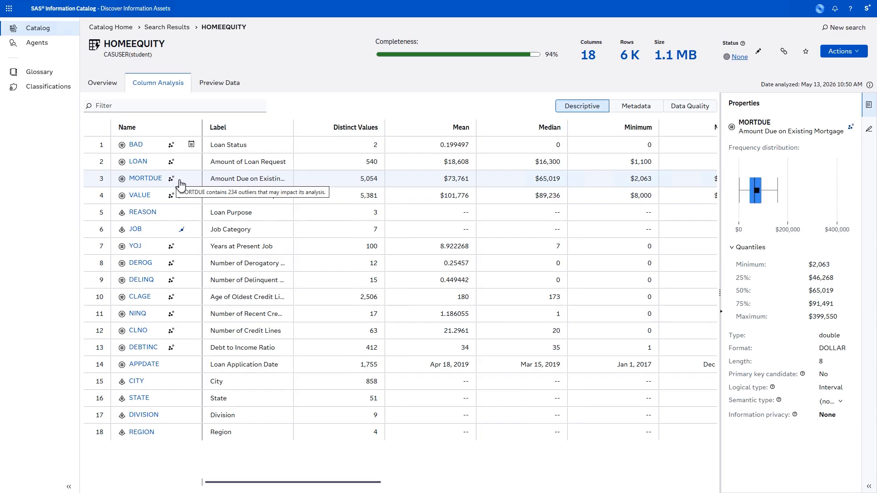
{"action": "left_click", "coordinate": [188, 185]}
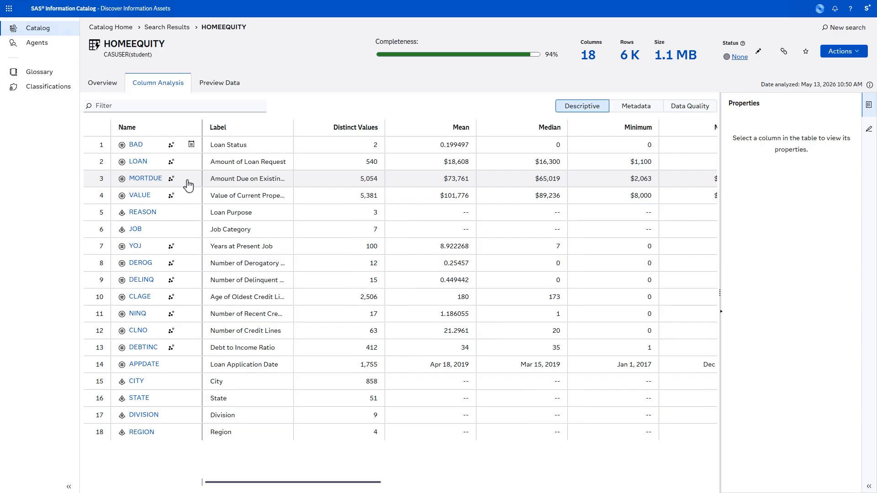
{"action": "left_click", "coordinate": [189, 183]}
{"action": "mouse_move", "coordinate": [183, 201]}
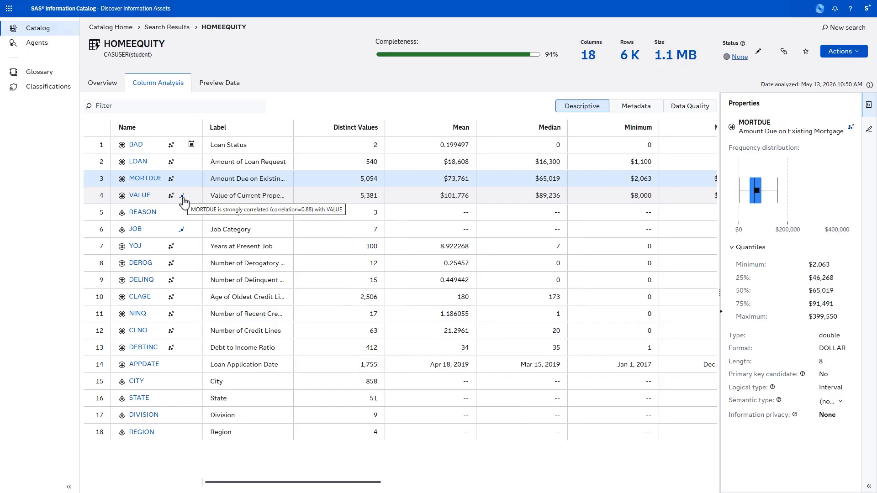
Step: Review the metadata measures for the HOMEEQUITY columns, including information privacy, and their data quality measures
{"action": "left_click", "coordinate": [653, 109]}
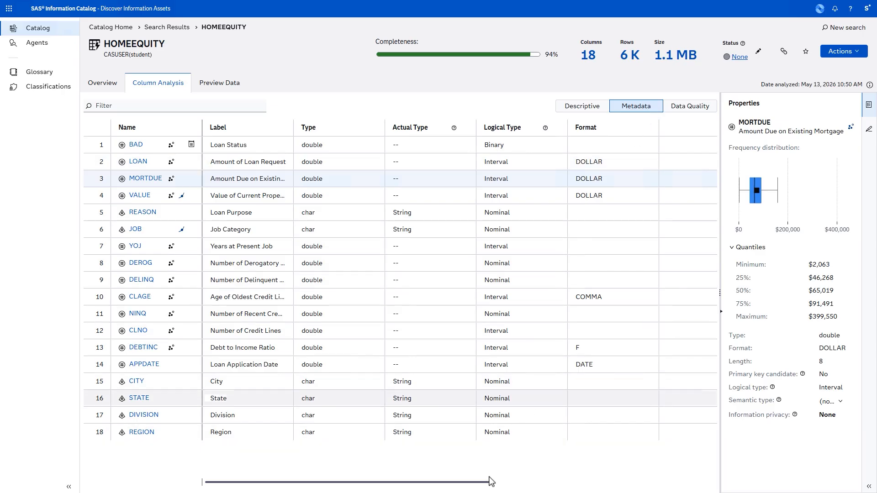
{"action": "left_click_drag", "start_coordinate": [486, 488], "coordinate": [740, 491]}
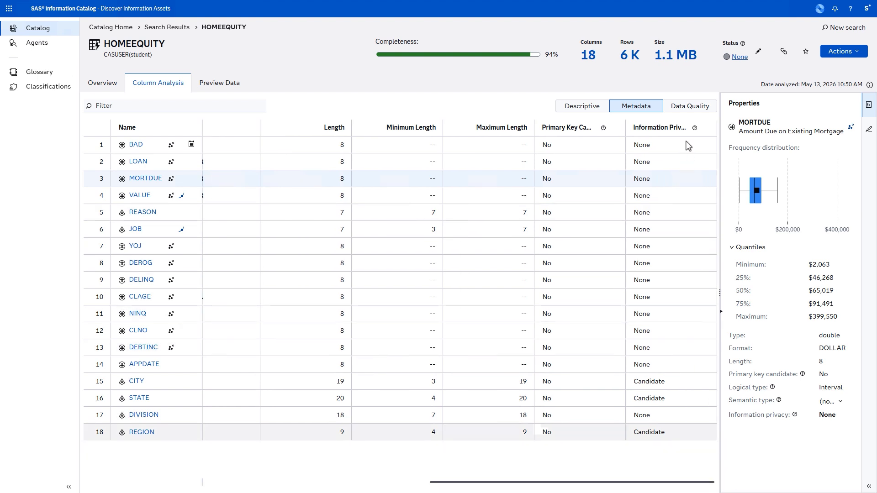
{"action": "left_click", "coordinate": [684, 110]}
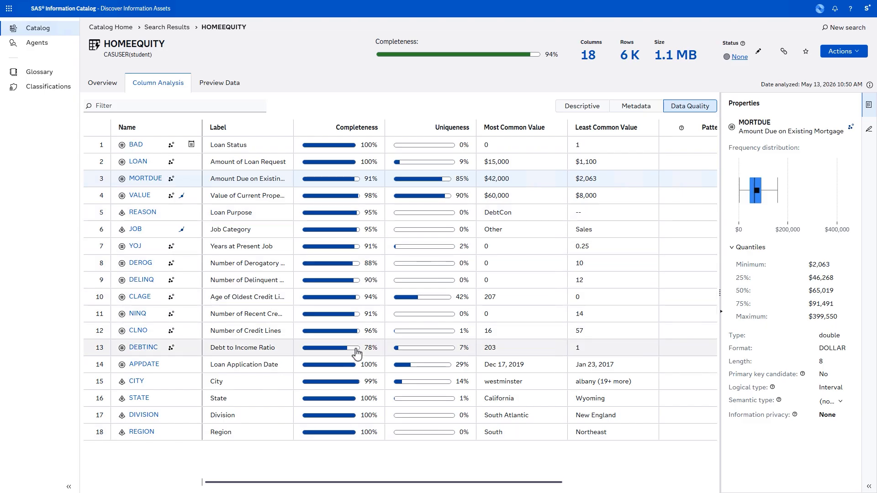
{"action": "left_click_drag", "start_coordinate": [557, 483], "coordinate": [511, 491]}
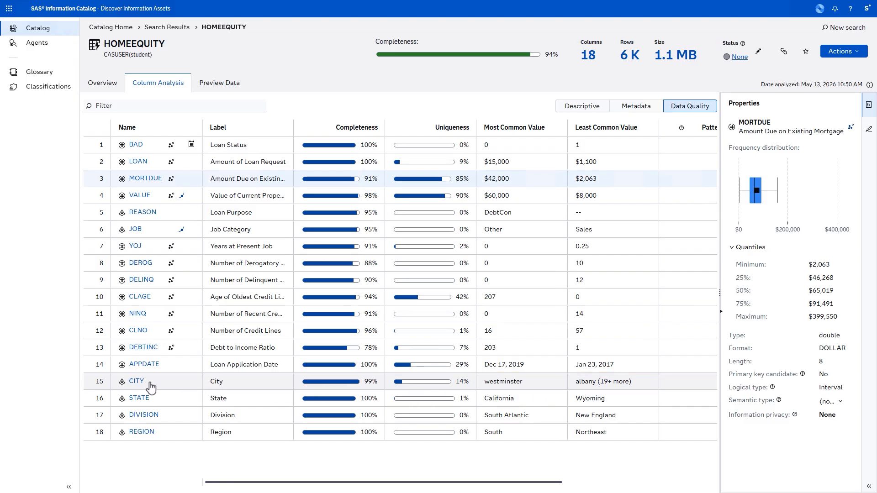
Step: Examine the CITY column's graphs and review the available table actions without choosing one
{"action": "left_click", "coordinate": [137, 381]}
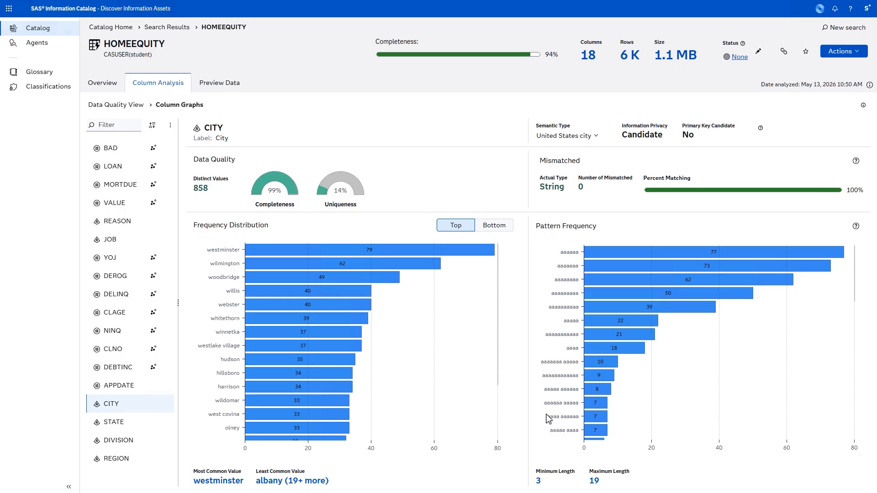
{"action": "left_click", "coordinate": [856, 53]}
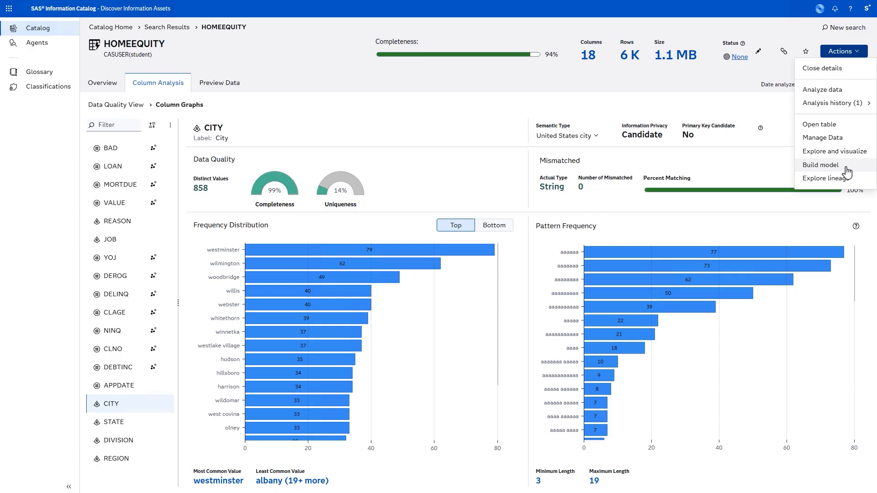
{"action": "left_click", "coordinate": [772, 168]}
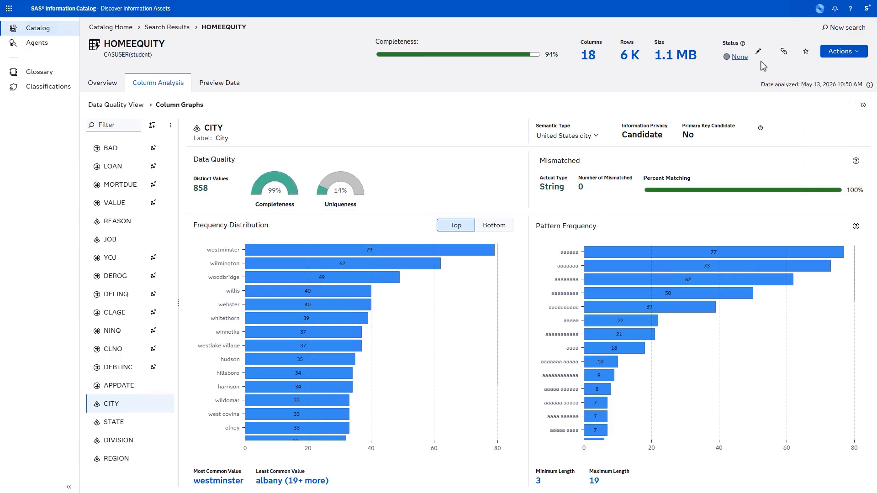
Step: Set the HOMEEQUITY table's status to Flagged with the comment "Correct City casing" and save it
{"action": "left_click", "coordinate": [759, 54]}
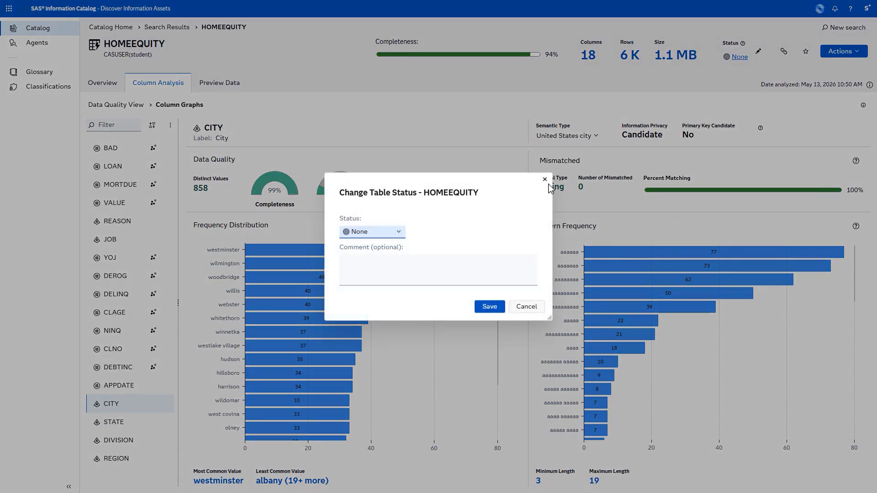
{"action": "left_click", "coordinate": [389, 235]}
{"action": "left_click", "coordinate": [376, 273]}
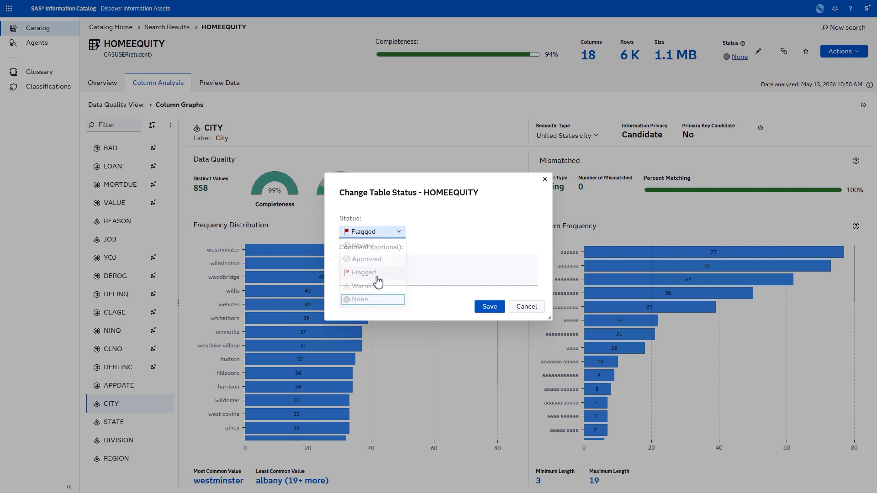
{"action": "left_click", "coordinate": [427, 273]}
{"action": "type", "text": "Correct"}
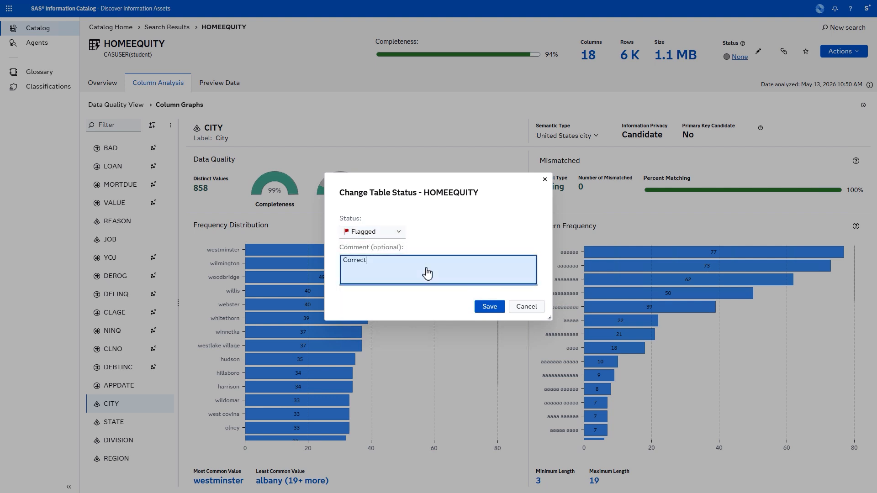
{"action": "type", "text": " City casing"}
{"action": "left_click", "coordinate": [483, 309]}
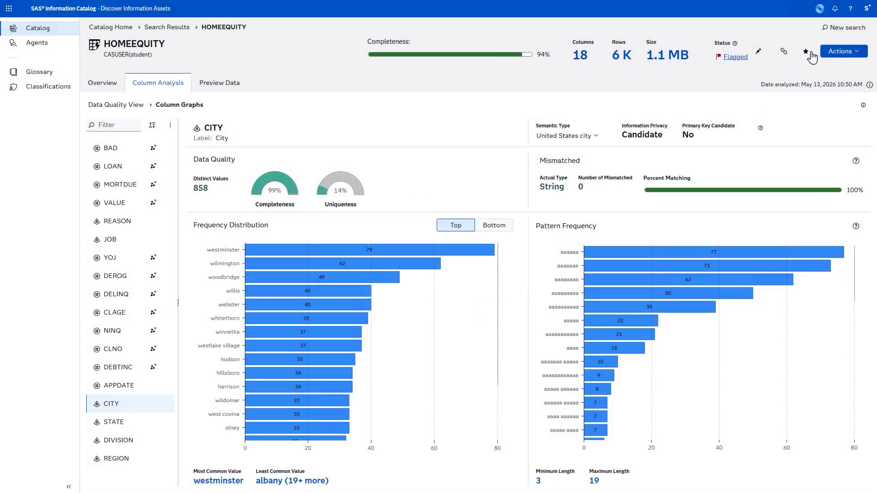
Step: Return to the catalog home page and display the favorite assets
{"action": "left_click", "coordinate": [120, 29]}
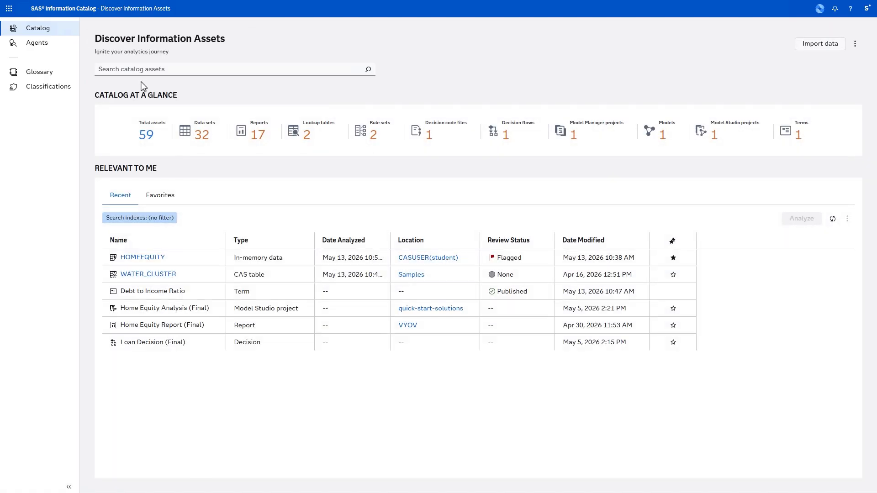
{"action": "left_click", "coordinate": [154, 194]}
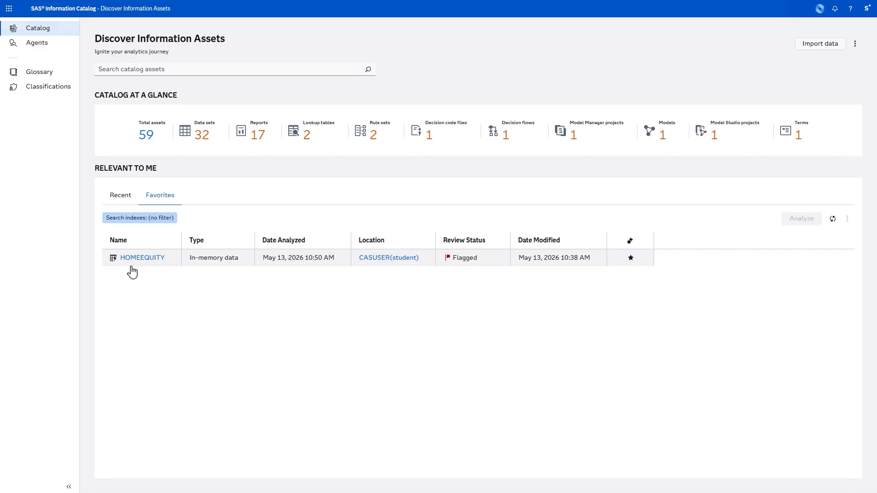
Step: Search the catalog for "customer" and open the CUSTOMER table's details
{"action": "left_click", "coordinate": [273, 71]}
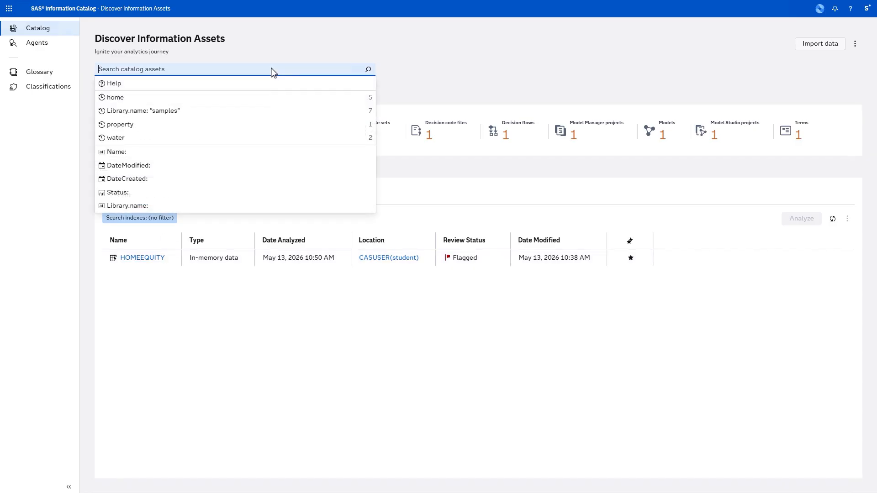
{"action": "type", "text": "cus"}
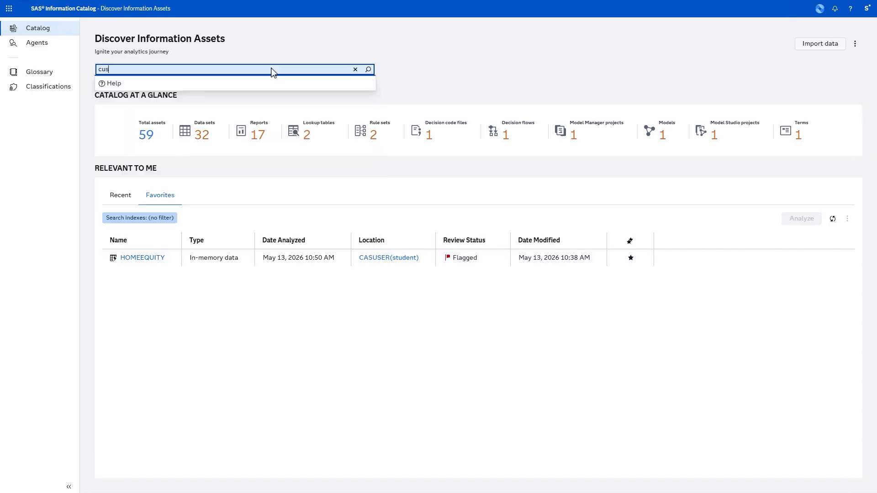
{"action": "type", "text": "tomer"}
{"action": "key", "text": "Return"}
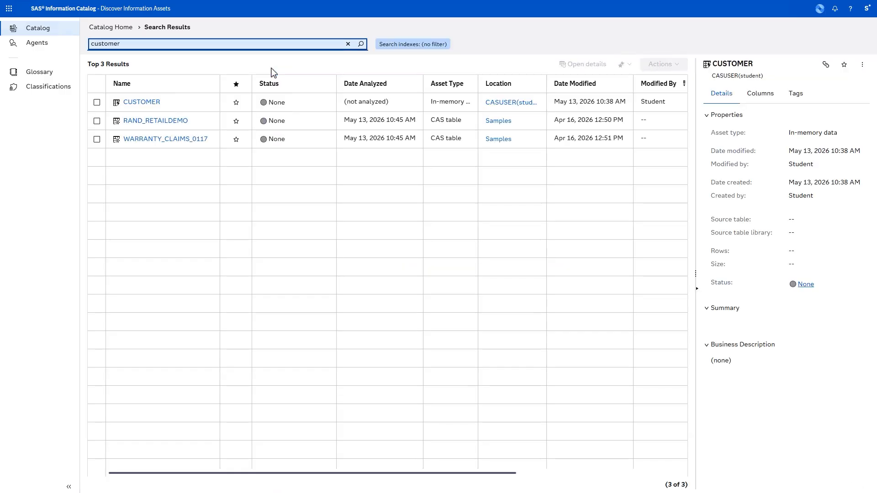
{"action": "left_click", "coordinate": [152, 103]}
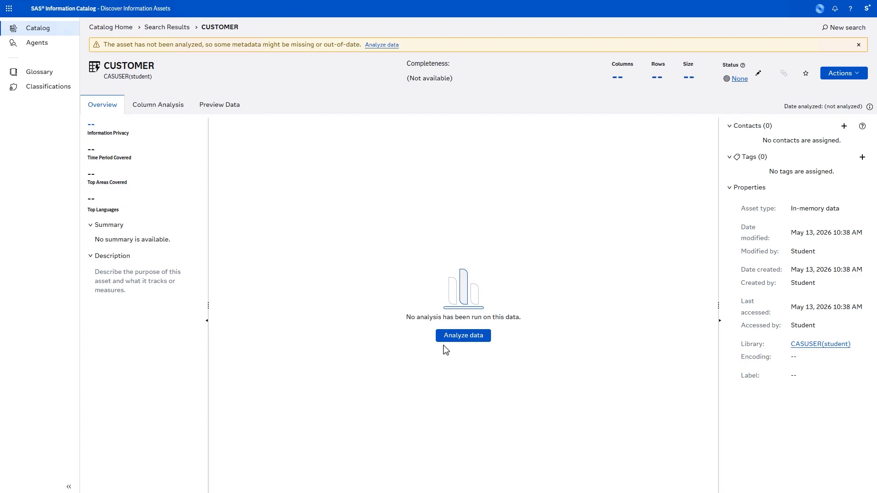
Step: Submit an analysis request for the CUSTOMER table and view the new analysis
{"action": "left_click", "coordinate": [449, 340]}
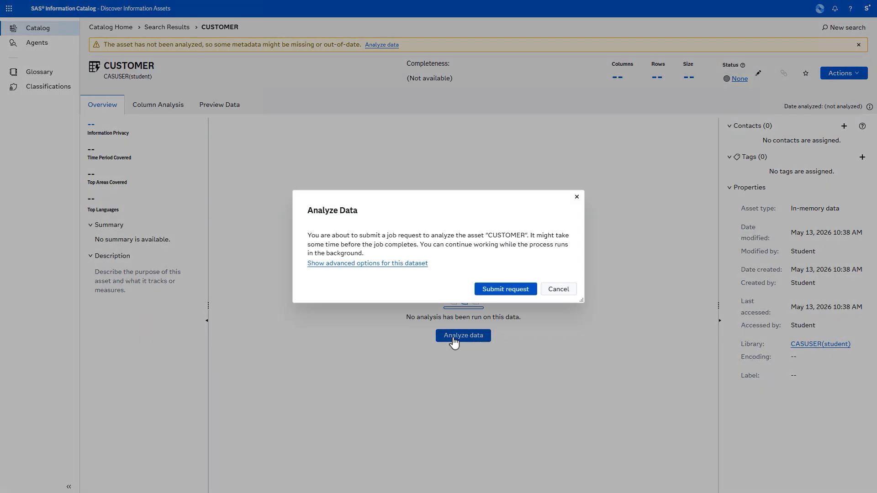
{"action": "left_click", "coordinate": [500, 295]}
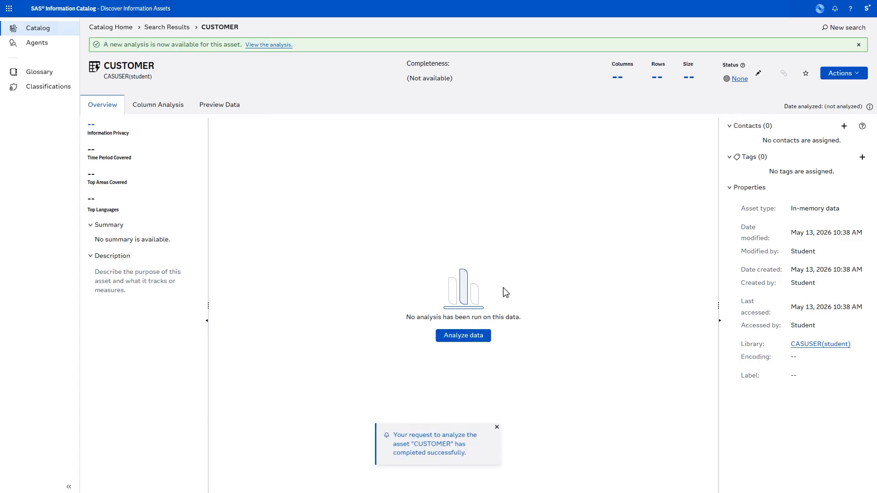
{"action": "left_click", "coordinate": [277, 45]}
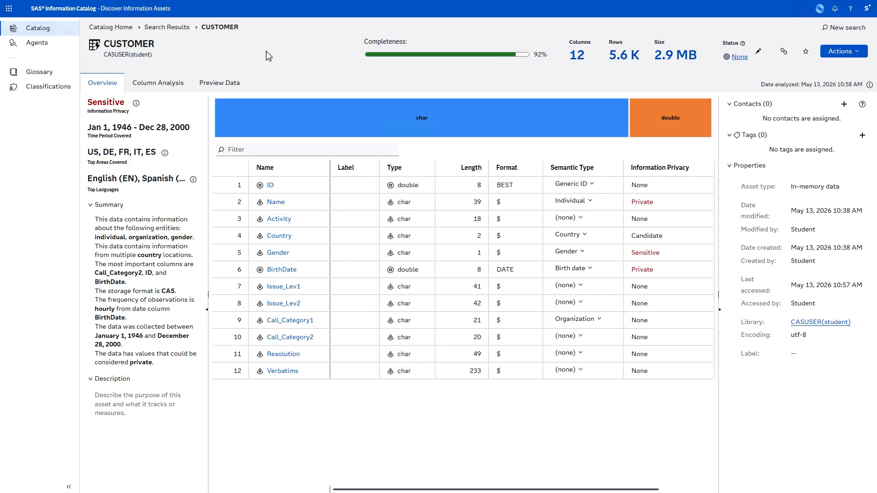
Step: Preview the CUSTOMER data, then check the table's information privacy details and detected languages in its overview
{"action": "left_click", "coordinate": [232, 88]}
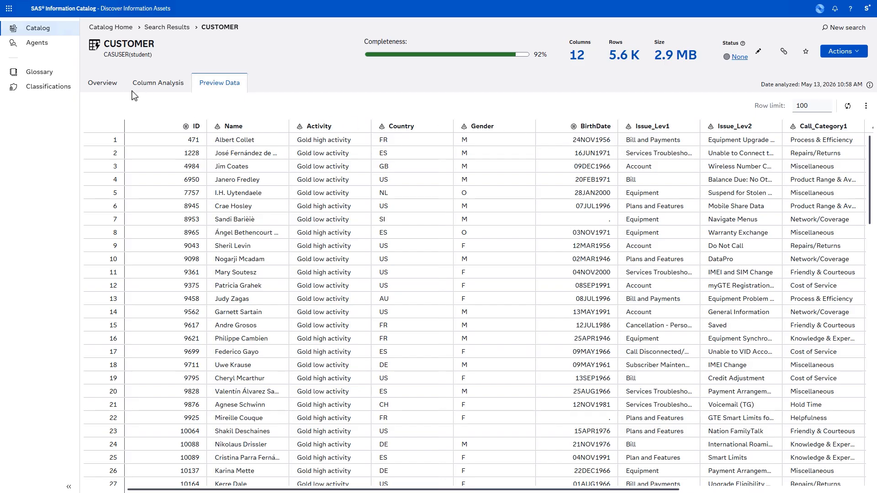
{"action": "left_click", "coordinate": [114, 89]}
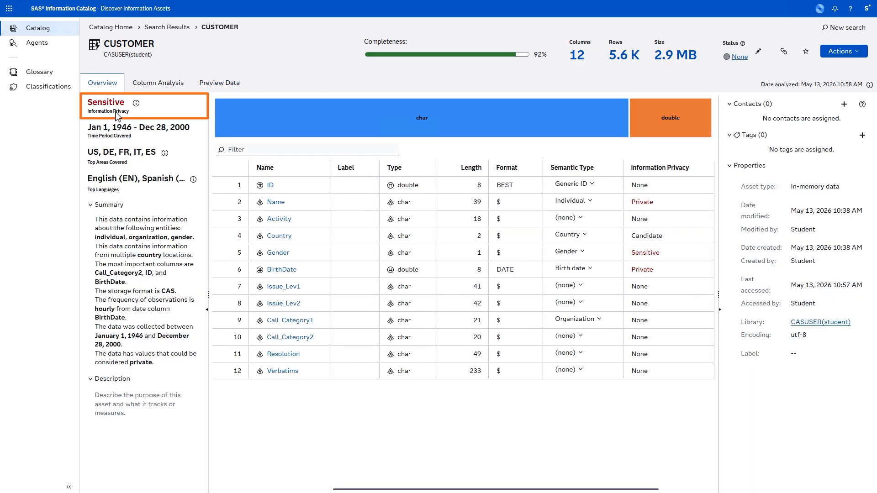
{"action": "left_click", "coordinate": [136, 104]}
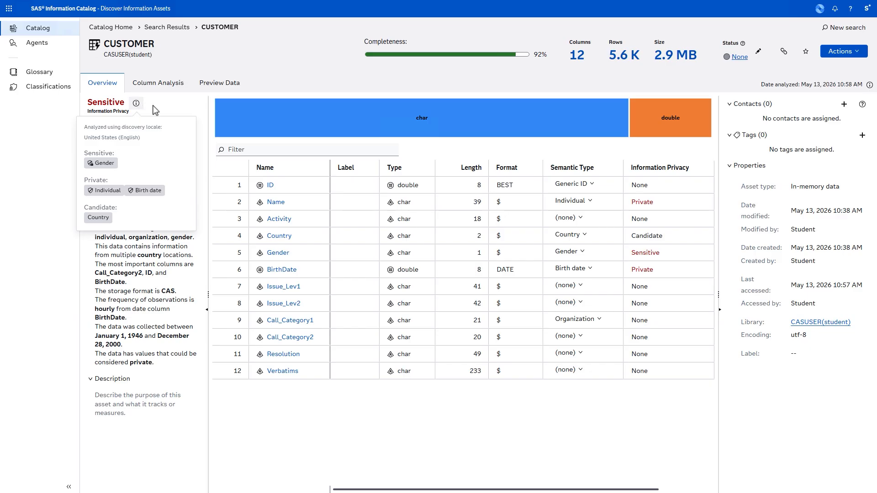
{"action": "left_click", "coordinate": [157, 110]}
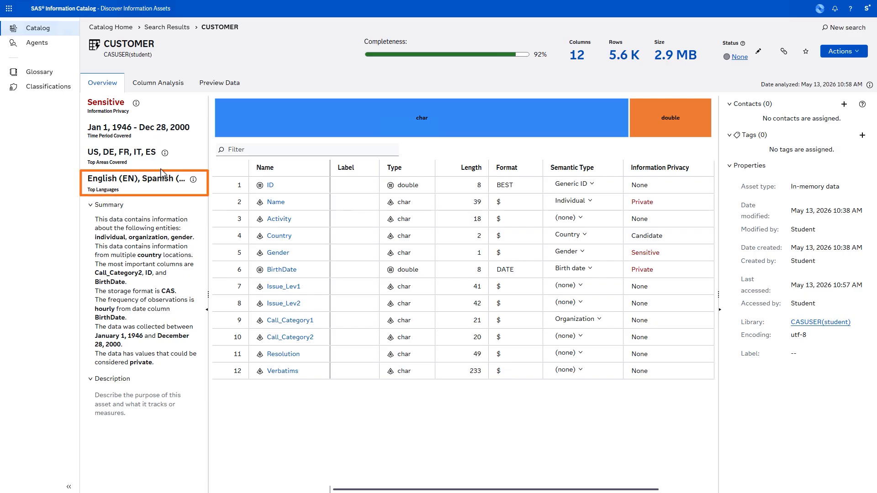
{"action": "left_click", "coordinate": [194, 180]}
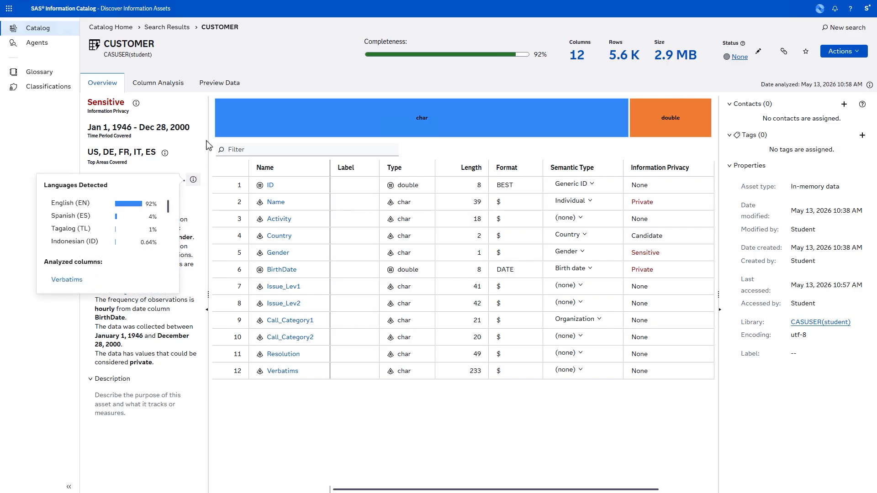
Step: Preview the Verbatims column's data in the CUSTOMER table and examine its keyword, language and sentiment graphs
{"action": "left_click", "coordinate": [221, 86]}
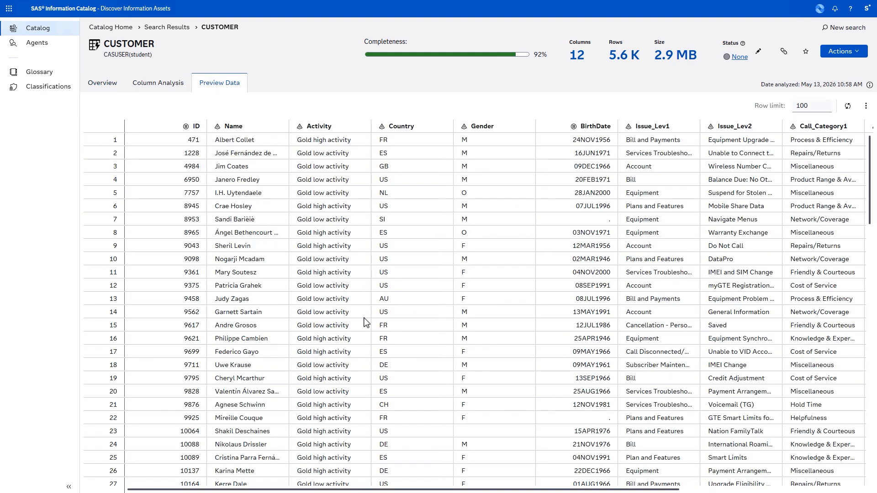
{"action": "left_click_drag", "start_coordinate": [360, 489], "coordinate": [544, 490]}
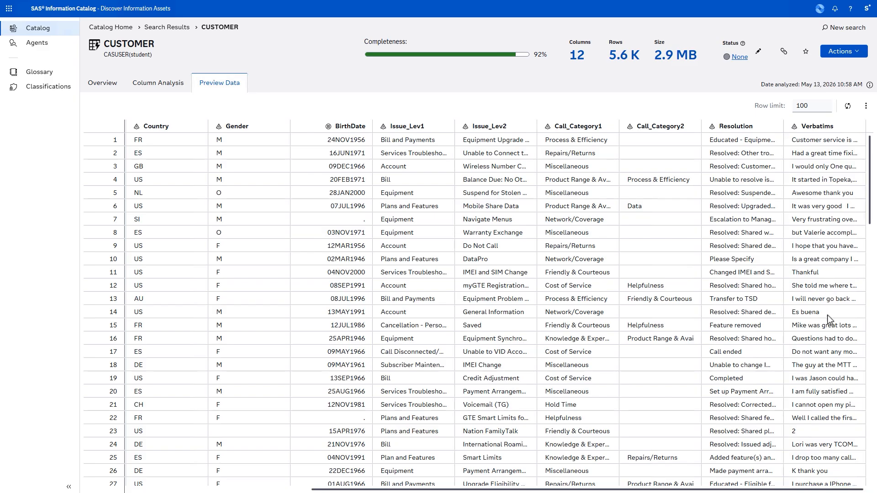
{"action": "left_click", "coordinate": [179, 86]}
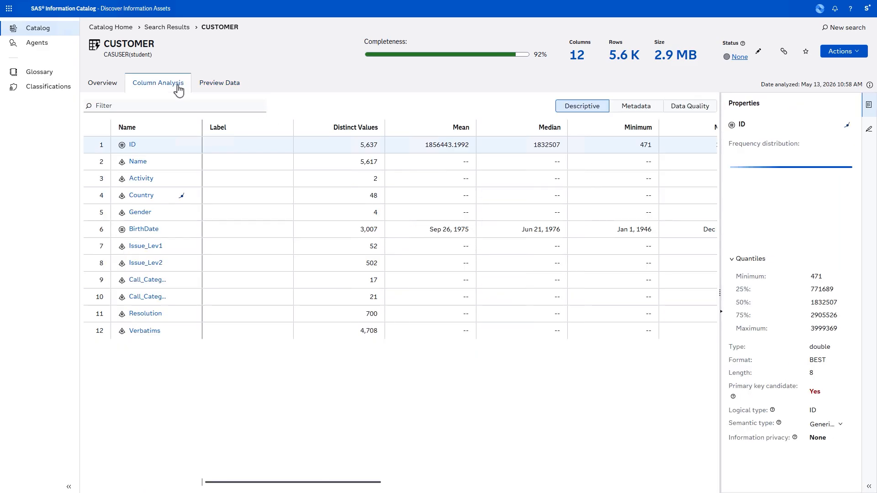
{"action": "left_click", "coordinate": [145, 331]}
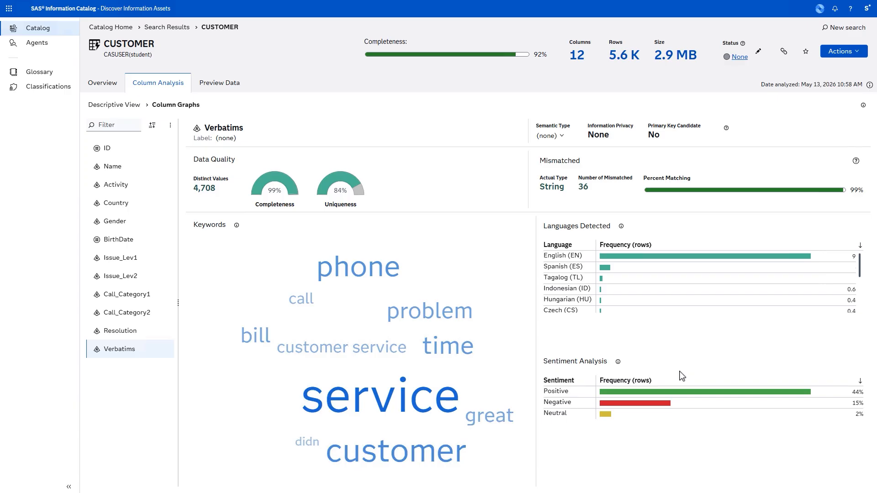
Step: Display the available help resources, including the Learning Center and Help Center
{"action": "left_click", "coordinate": [850, 9]}
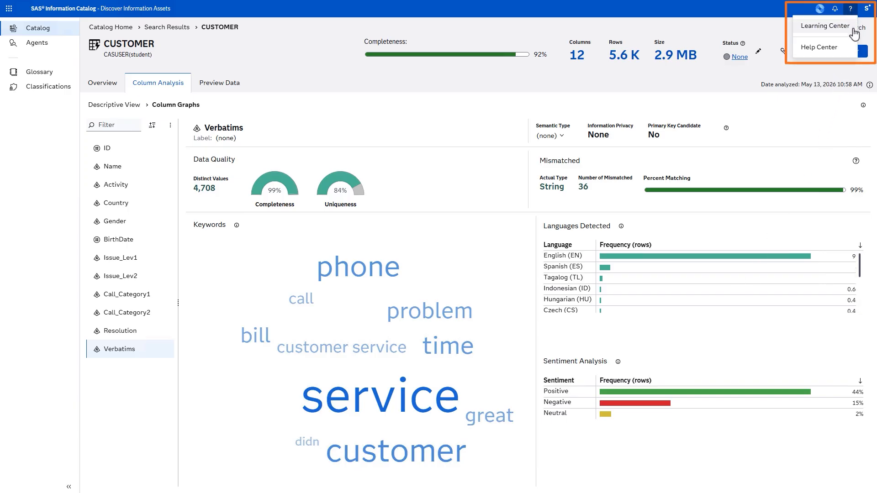